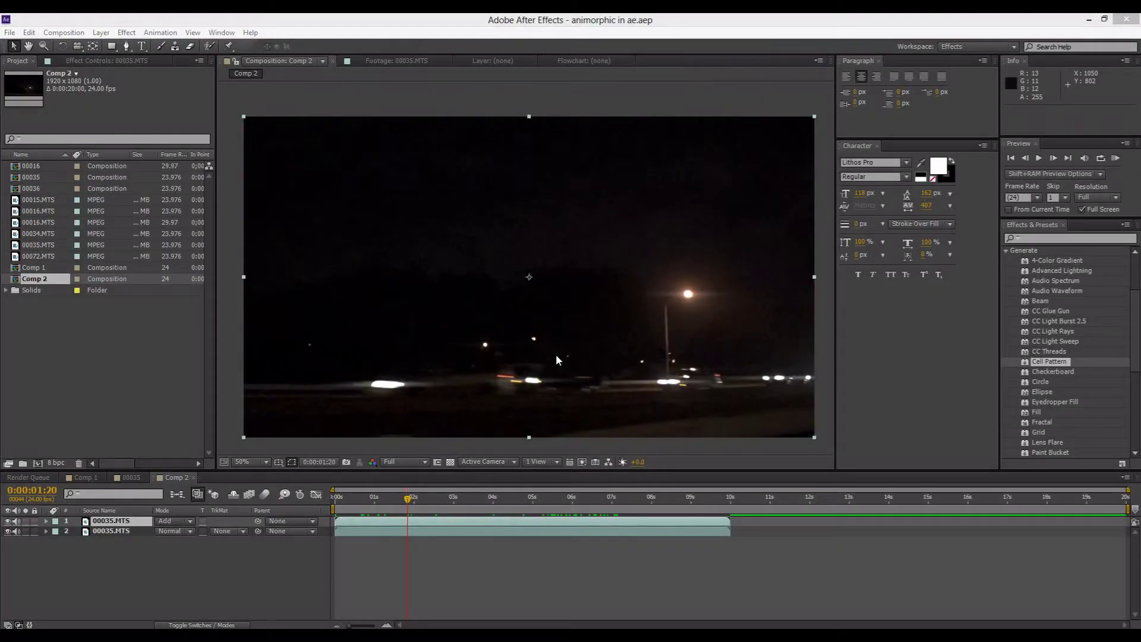
# Go to 0:00:02:09 in Comp 2 and compare the street light with the top layer hidden and shown.
pyautogui.click(414, 499)
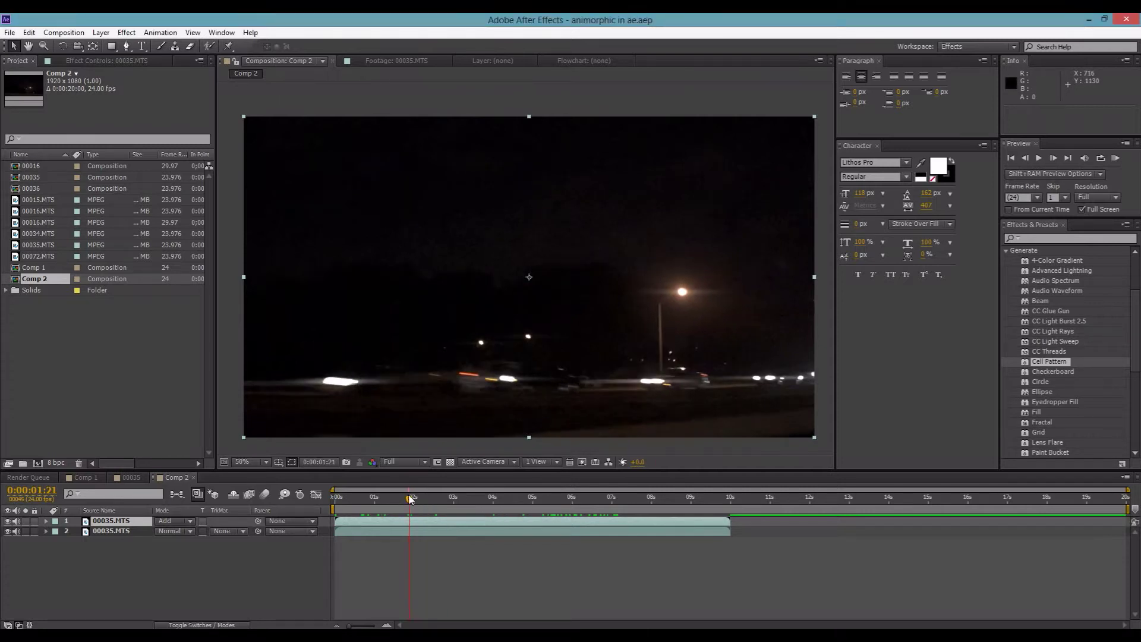
pyautogui.moveTo(418, 498)
pyautogui.mouseDown()
pyautogui.moveTo(447, 498)
pyautogui.moveTo(400, 486)
pyautogui.moveTo(431, 489)
pyautogui.mouseUp()
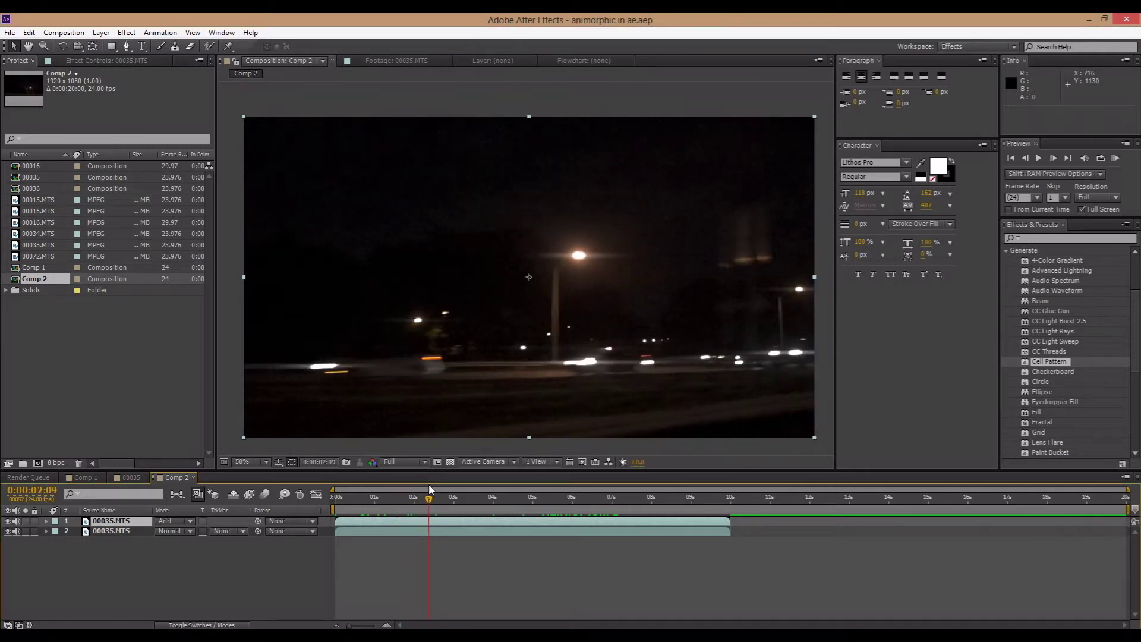
pyautogui.click(426, 449)
pyautogui.scroll(1, 589, 305)
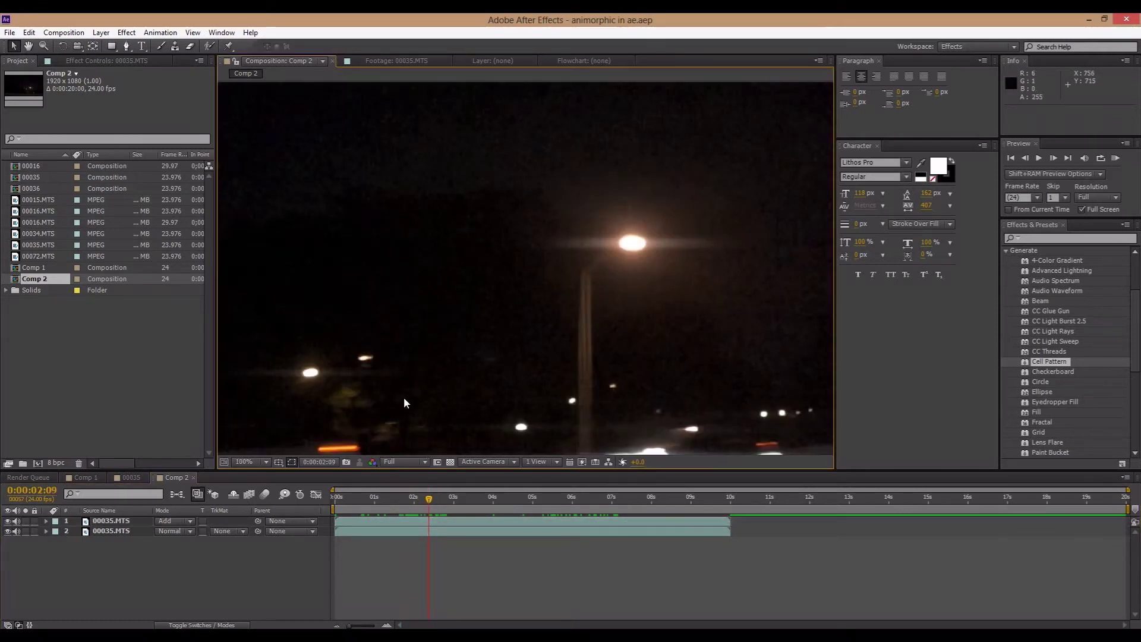
pyautogui.moveTo(533, 336); pyautogui.dragTo(386, 381)
pyautogui.click(8, 521)
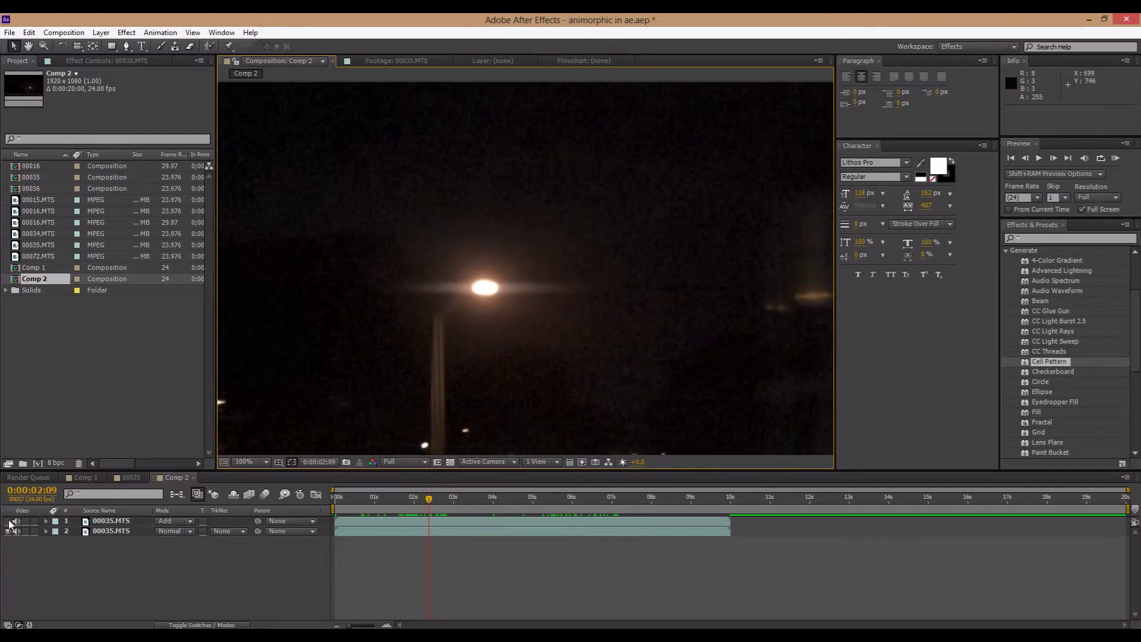
pyautogui.click(8, 521)
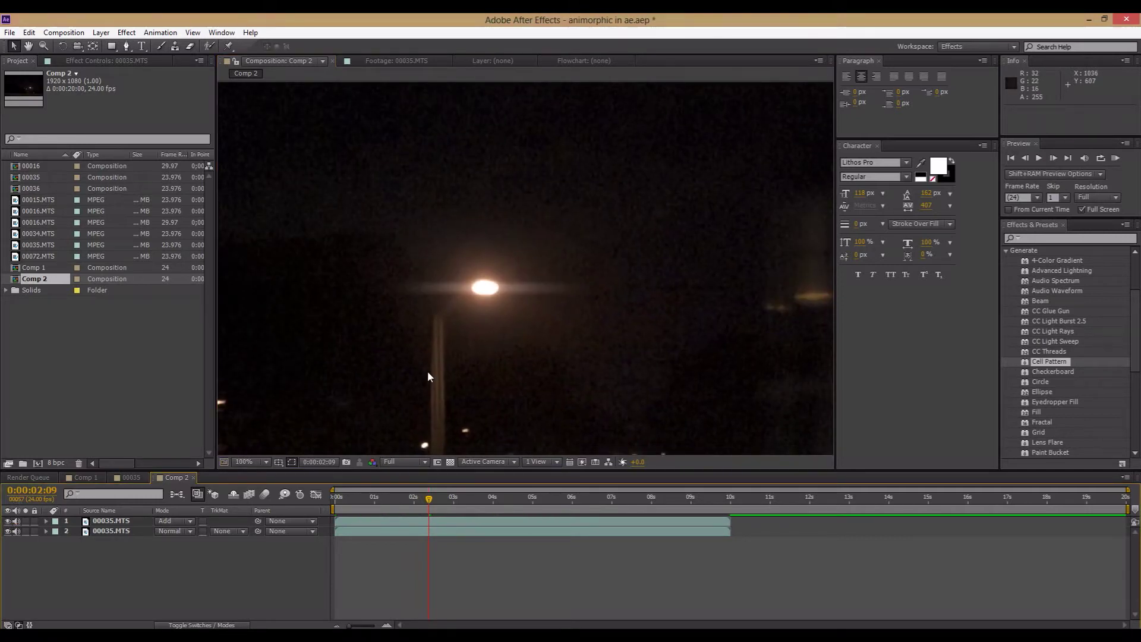
# Examine the horizontal light streaks on the street lamp and traffic up close and in the full frame, toggling the top layer.
pyautogui.scroll(-2, 425, 373)
pyautogui.scroll(1, 472, 317)
pyautogui.moveTo(424, 379); pyautogui.dragTo(218, 350)
pyautogui.scroll(1, 472, 316)
pyautogui.moveTo(651, 304); pyautogui.dragTo(652, 402)
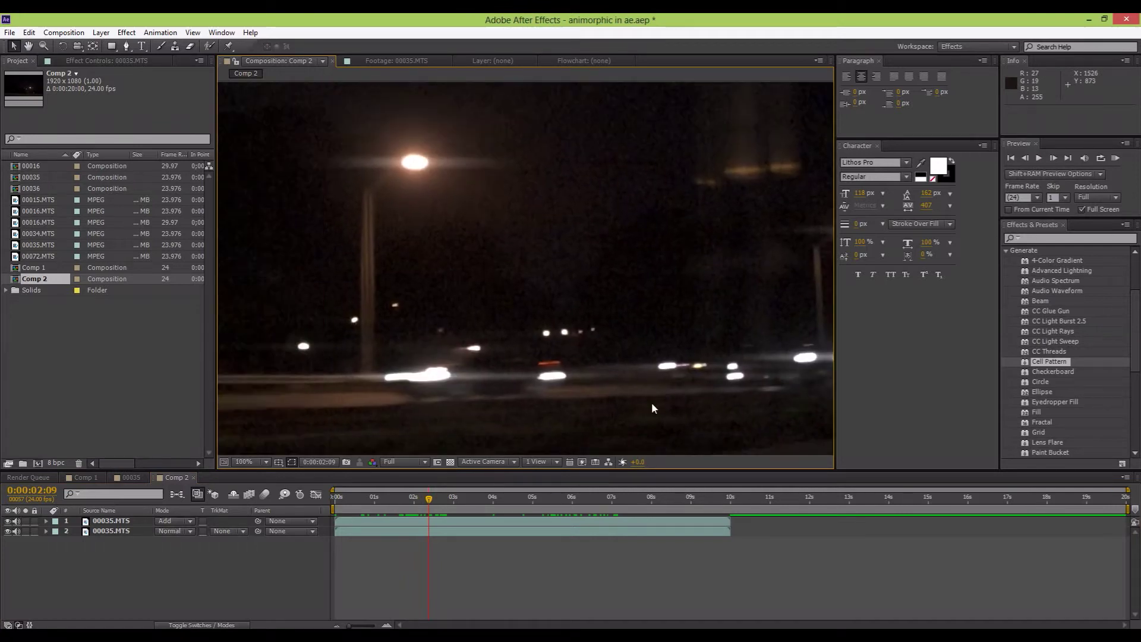
pyautogui.scroll(-2, 521, 331)
pyautogui.moveTo(547, 370); pyautogui.dragTo(600, 442)
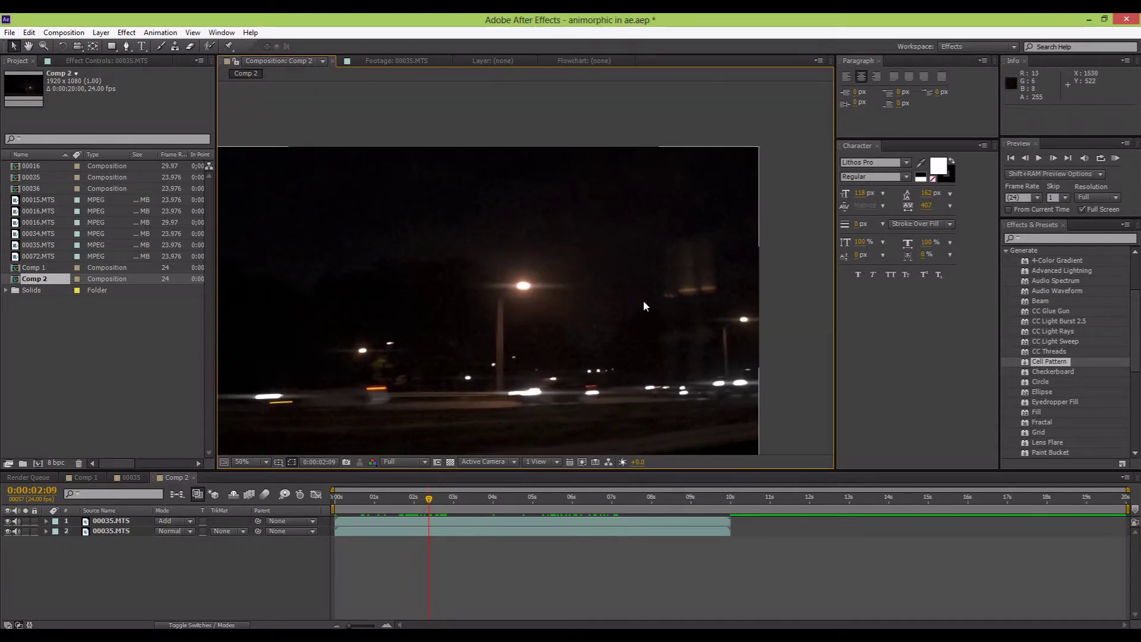
pyautogui.scroll(5, 400, 255)
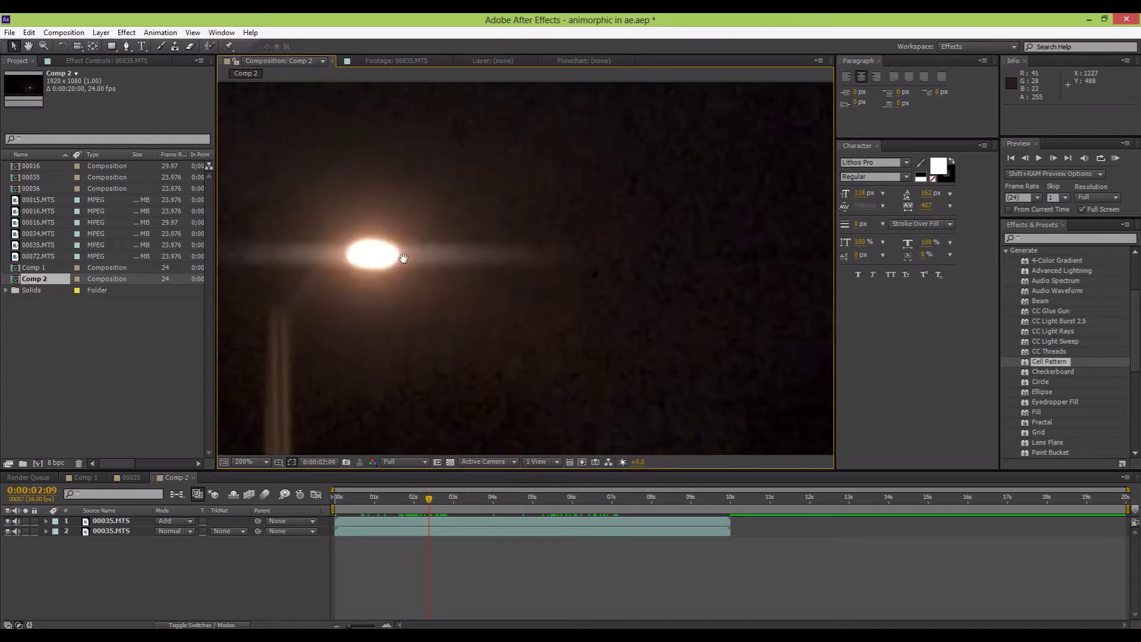
pyautogui.scroll(-5, 548, 251)
pyautogui.moveTo(546, 255); pyautogui.dragTo(714, 241)
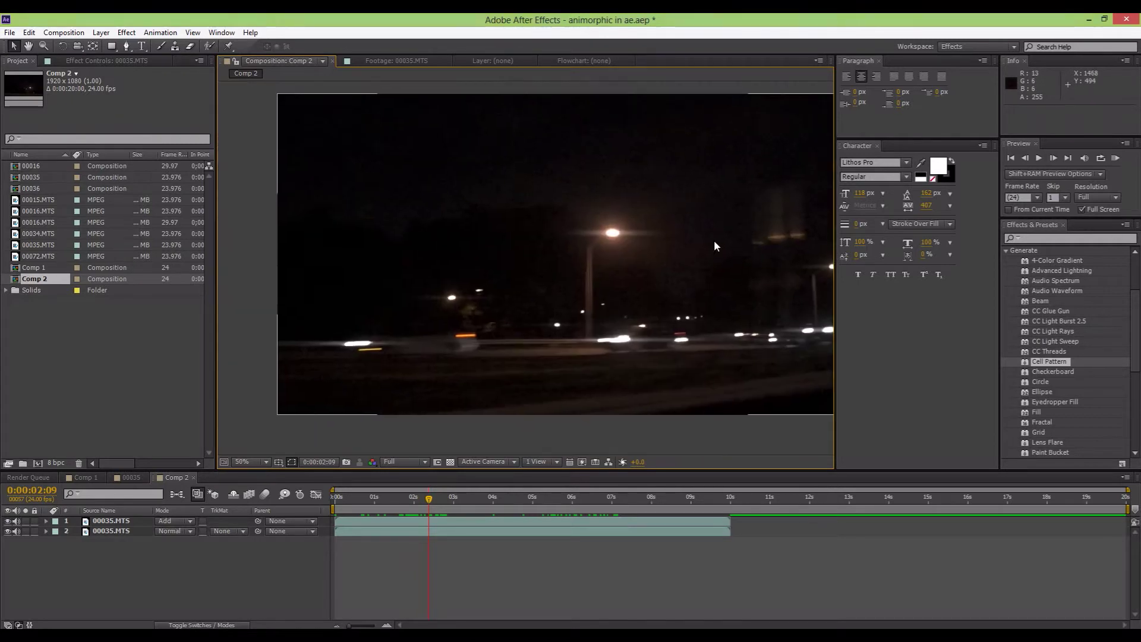
pyautogui.click(10, 521)
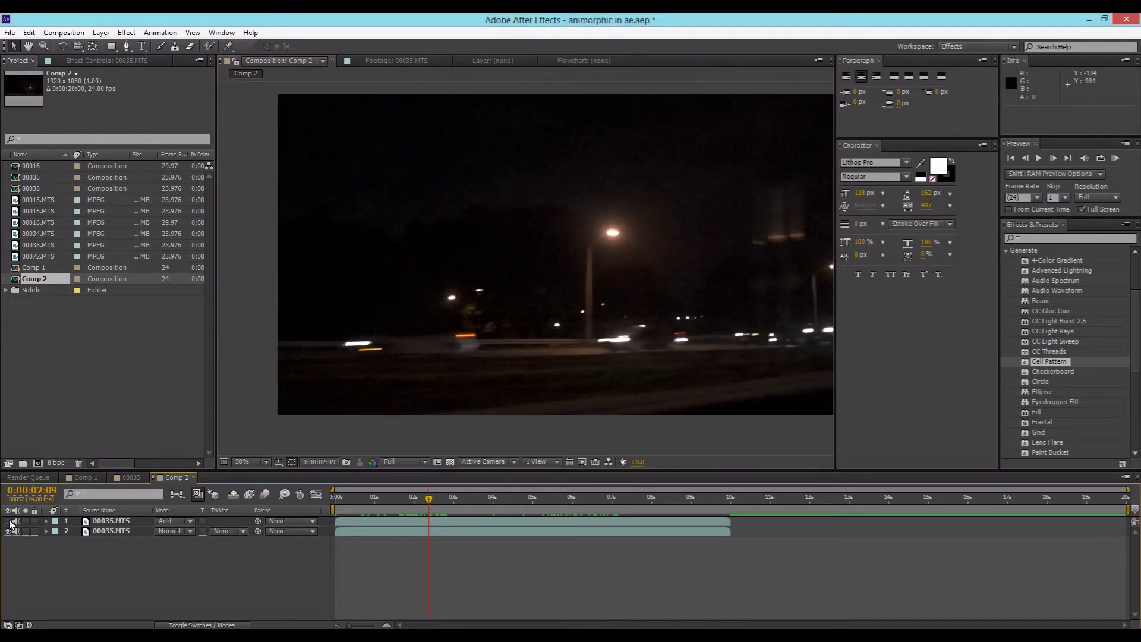
pyautogui.click(11, 521)
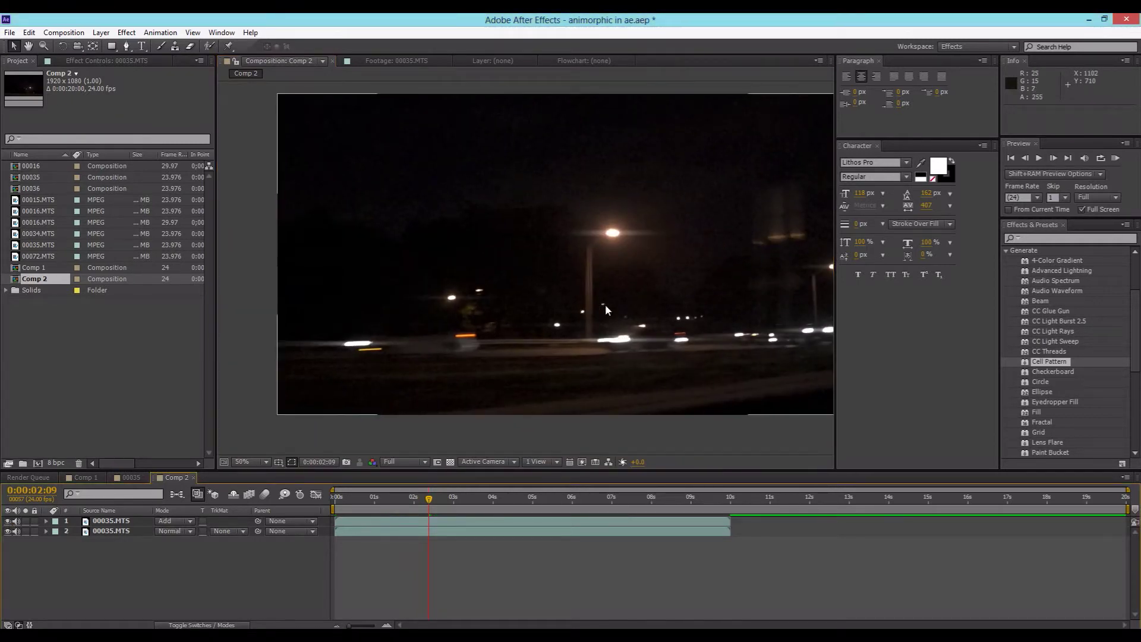
pyautogui.press('/')
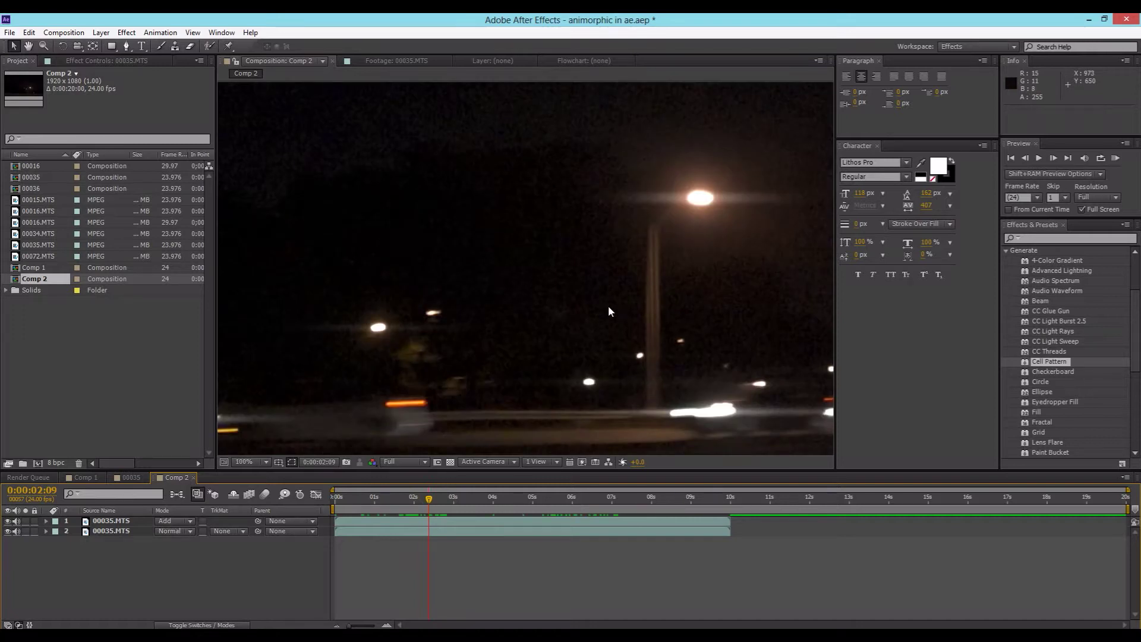
pyautogui.scroll(-2, 604, 331)
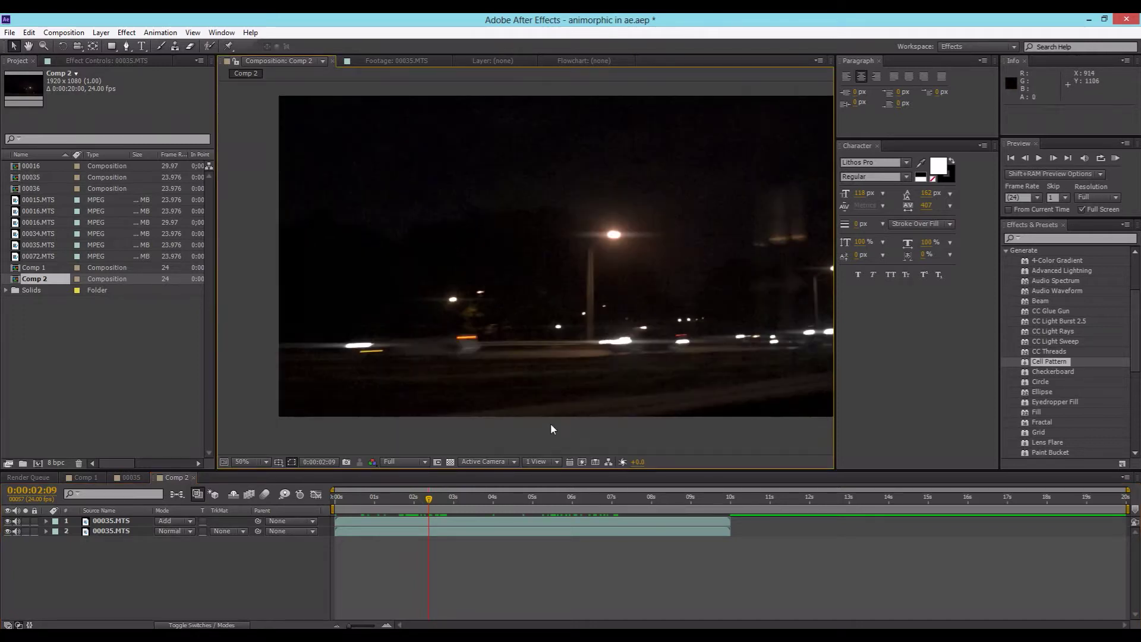
pyautogui.moveTo(550, 423); pyautogui.dragTo(512, 435)
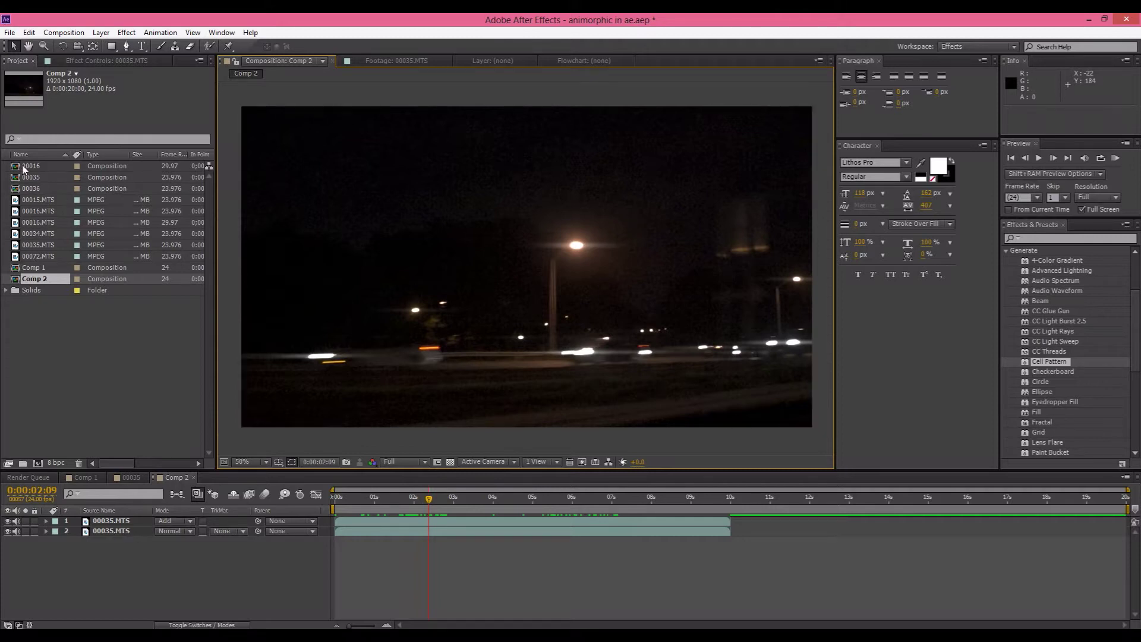
# Create a new composition from the 00035.MTS footage and duplicate its footage layer.
pyautogui.click(39, 244)
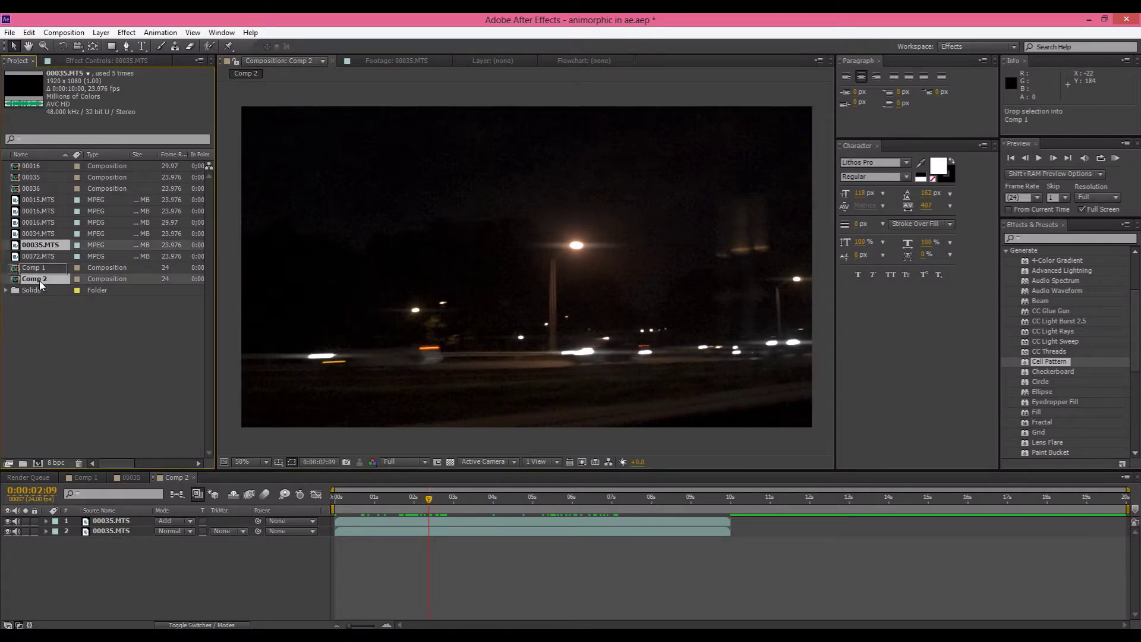
pyautogui.click(38, 461)
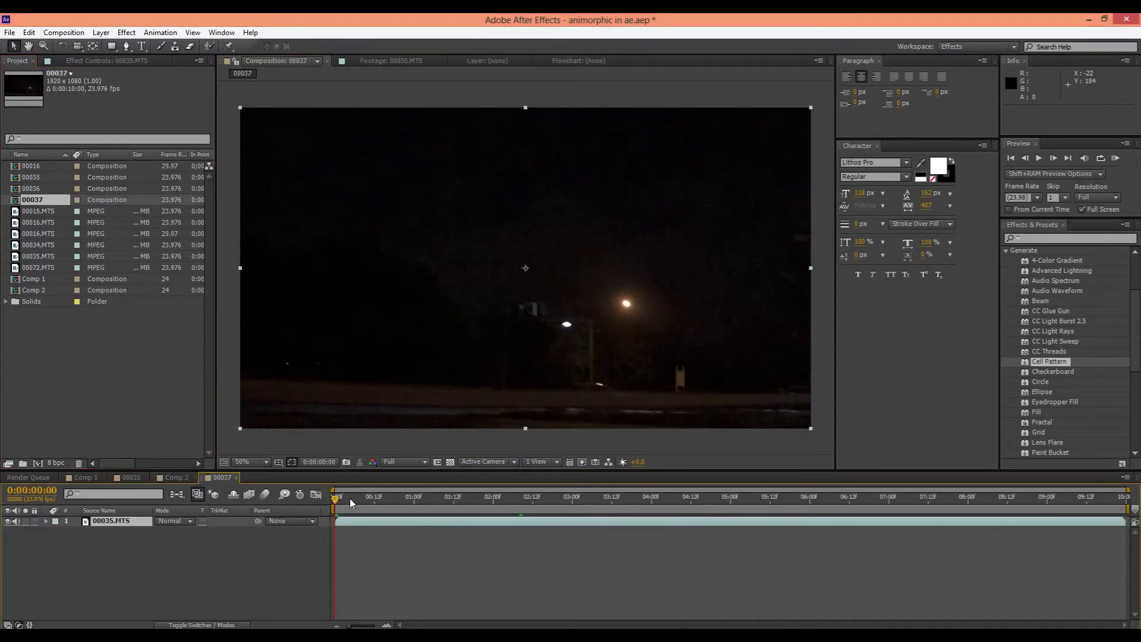
pyautogui.moveTo(350, 503); pyautogui.dragTo(248, 548)
pyautogui.click(298, 441)
pyautogui.click(124, 524)
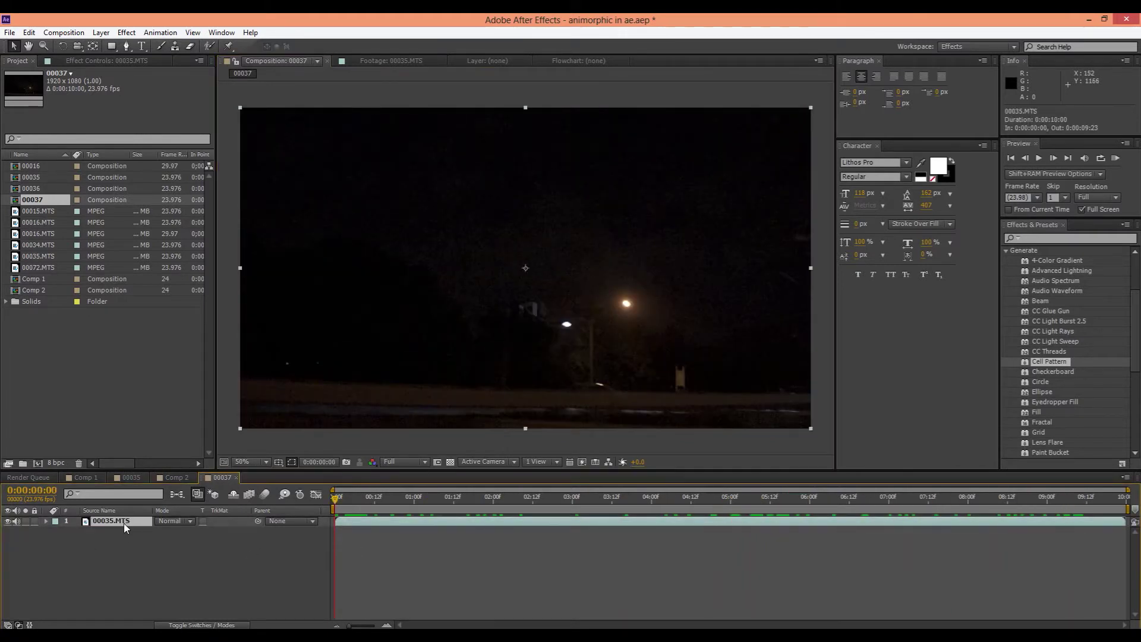
pyautogui.hotkey('ctrl', 'd')
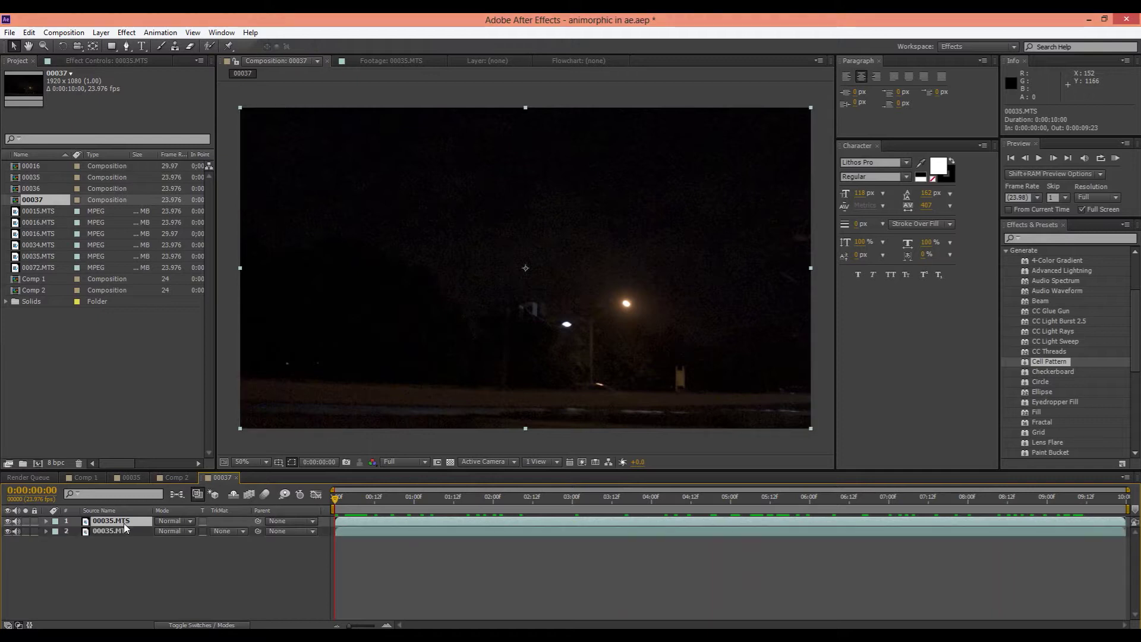
# Apply the Luma Key effect to the top 00035.MTS layer with the key type Key Out Darker.
pyautogui.click(1055, 238)
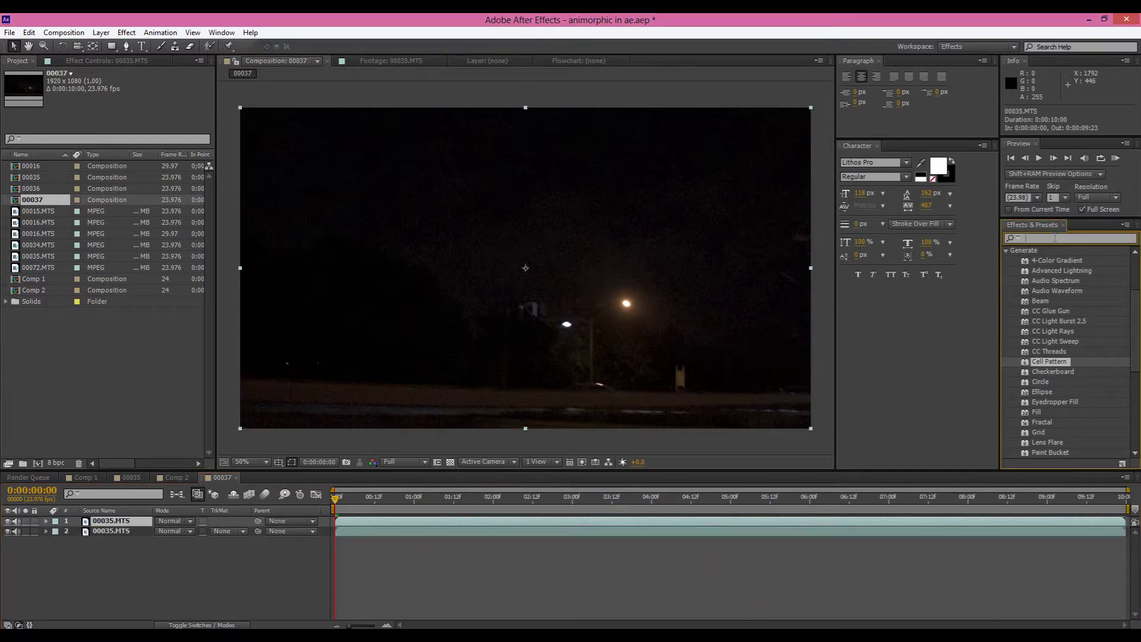
pyautogui.write('luma')
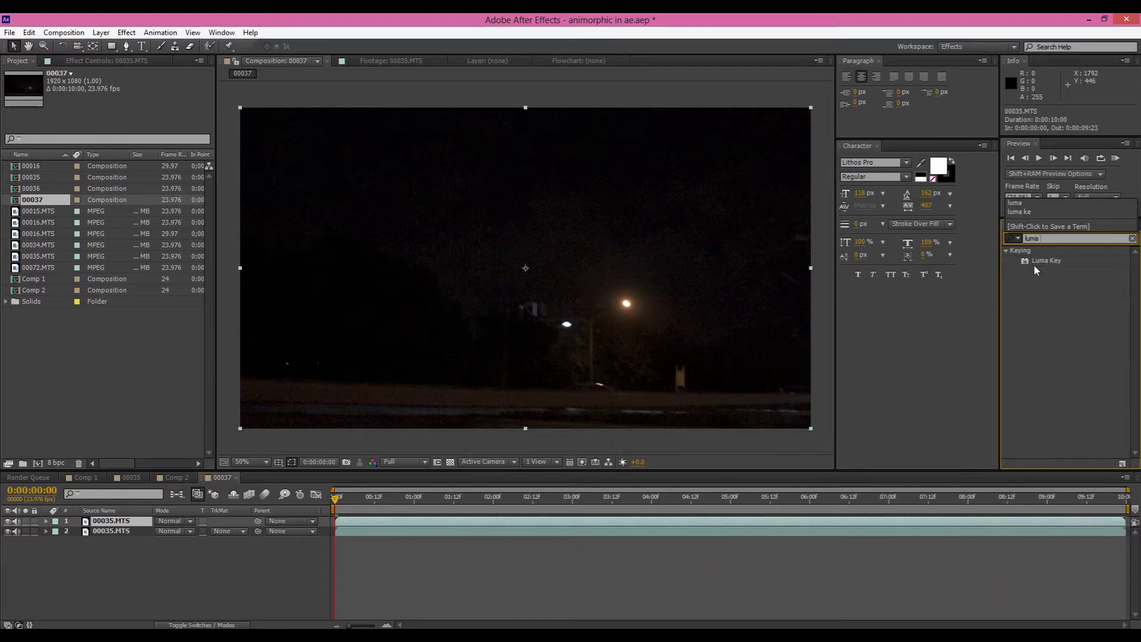
pyautogui.doubleClick(1045, 261)
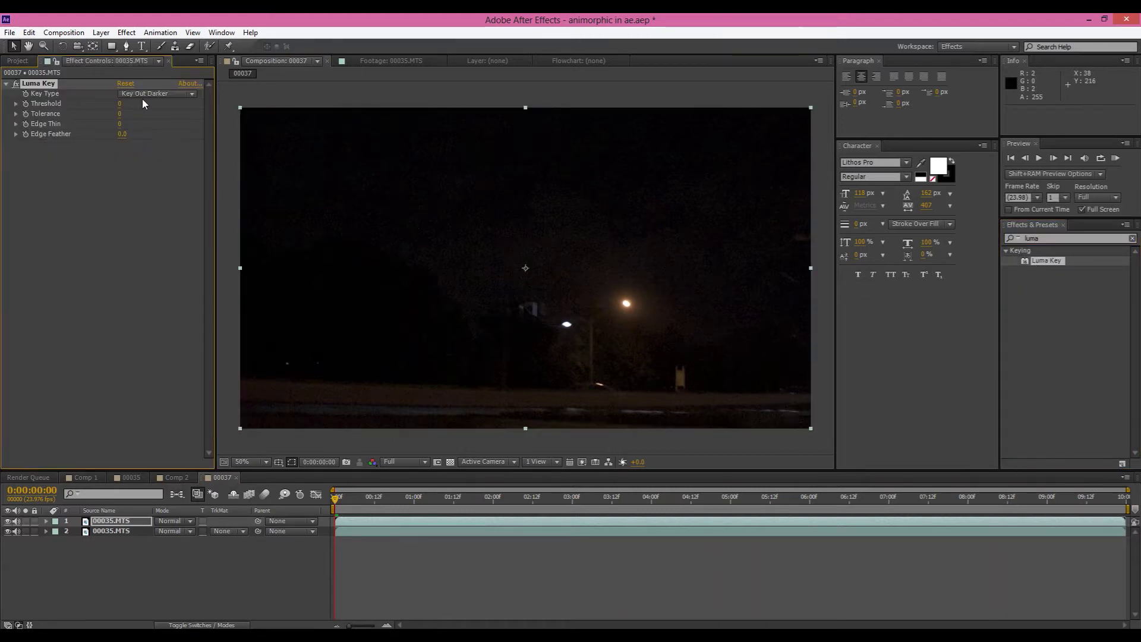
pyautogui.click(143, 95)
pyautogui.click(140, 119)
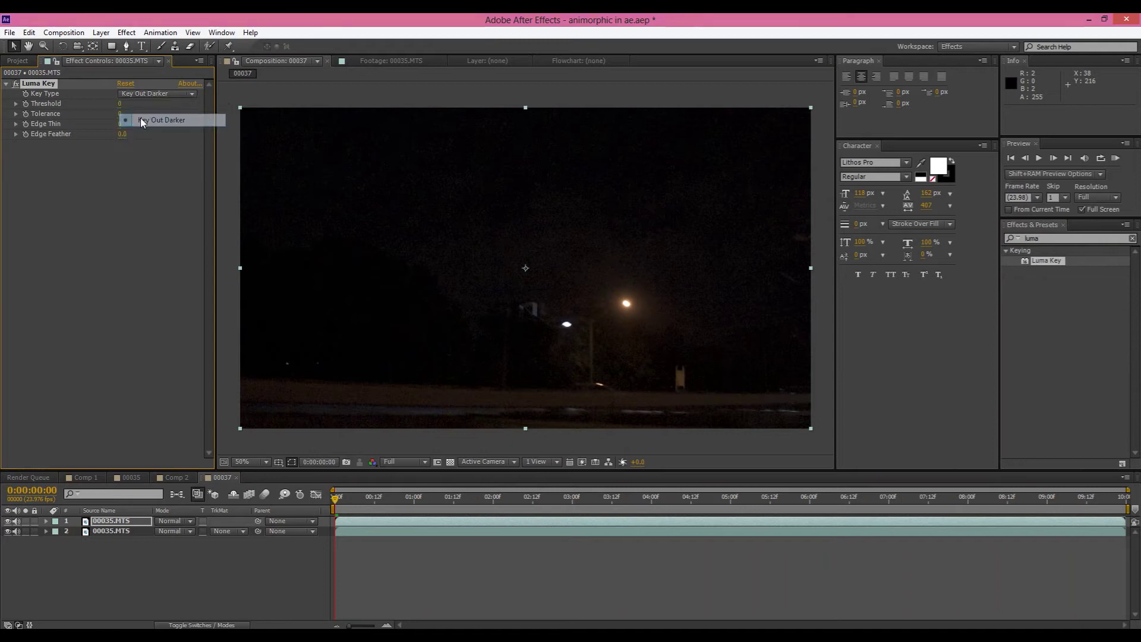
# Hide the lower 00035.MTS layer and turn on the transparency grid.
pyautogui.scroll(2, 686, 375)
pyautogui.moveTo(686, 375); pyautogui.dragTo(220, 129)
pyautogui.scroll(-2, 442, 249)
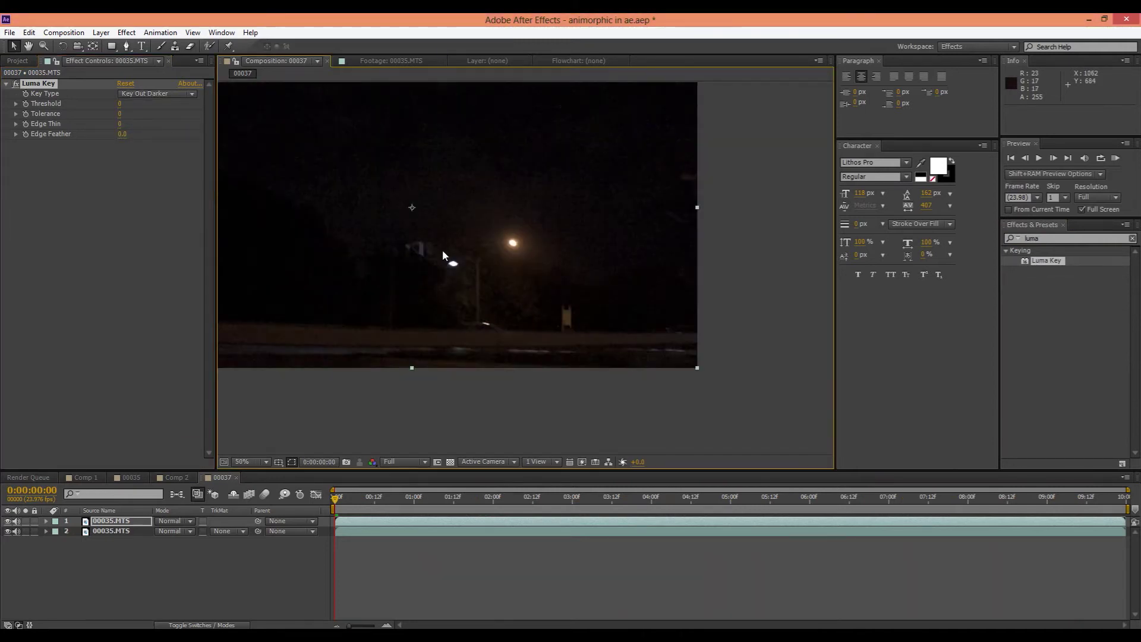
pyautogui.scroll(6, 442, 252)
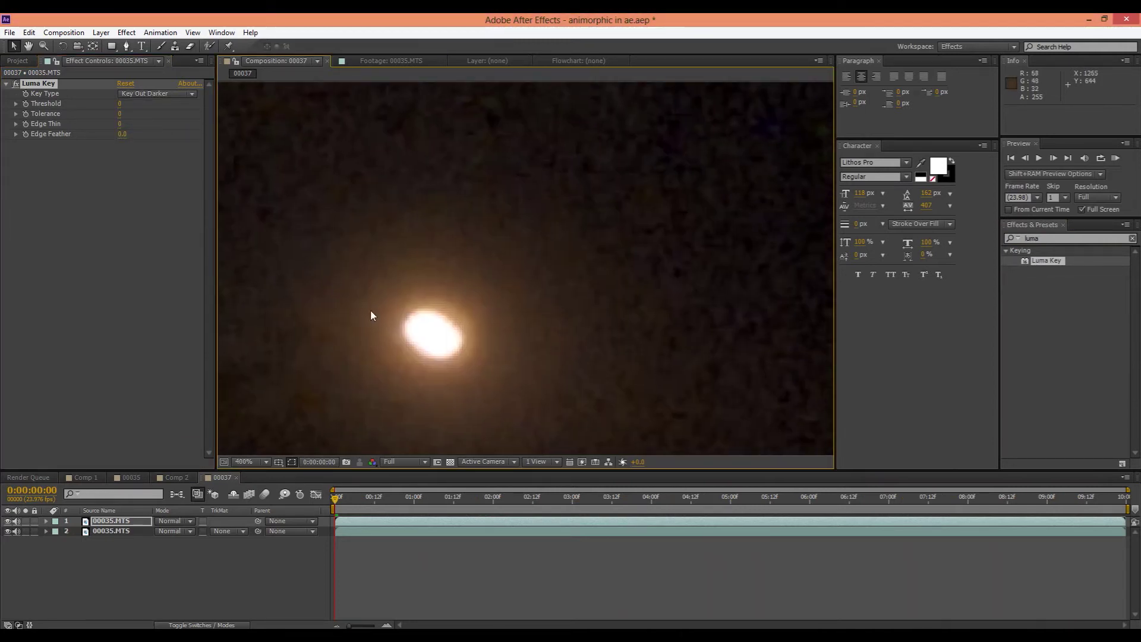
pyautogui.scroll(-8, 394, 330)
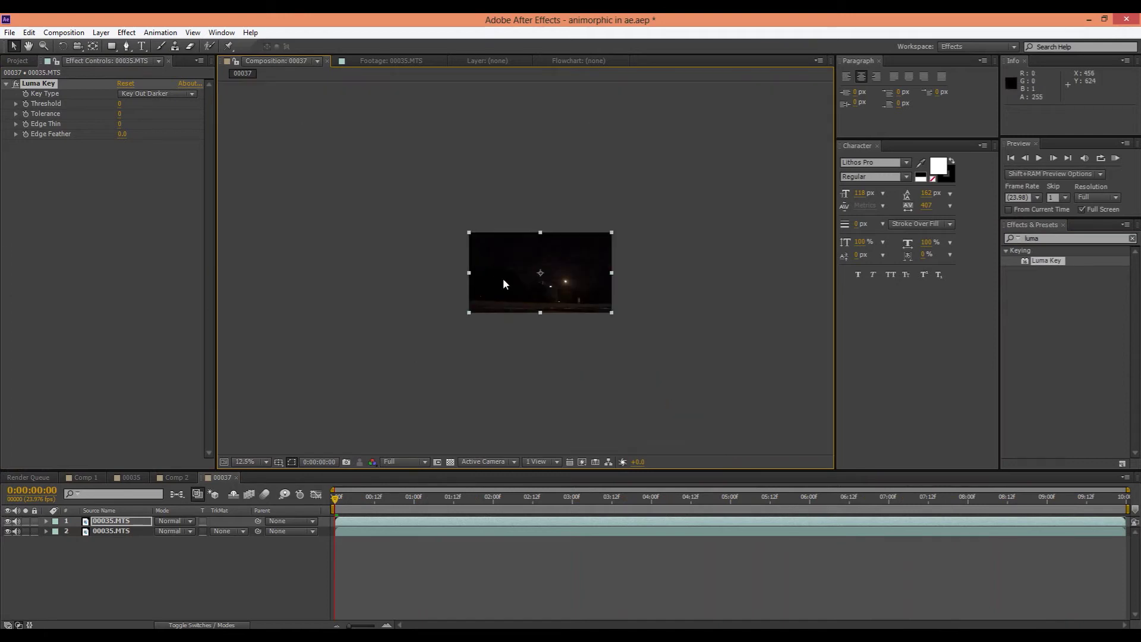
pyautogui.scroll(4, 504, 280)
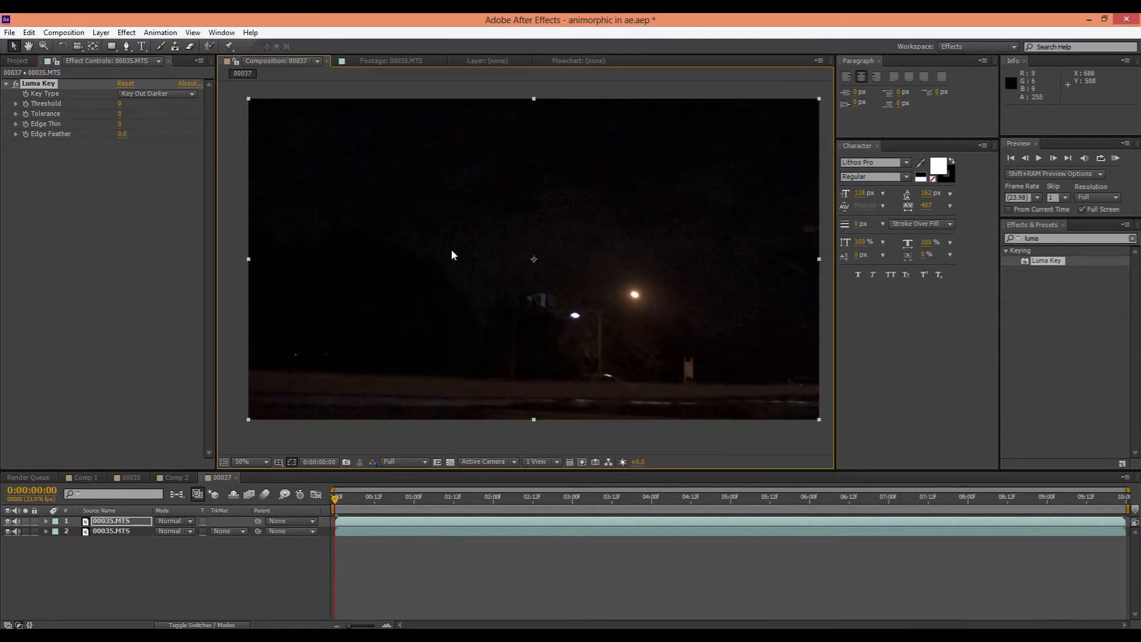
pyautogui.click(7, 531)
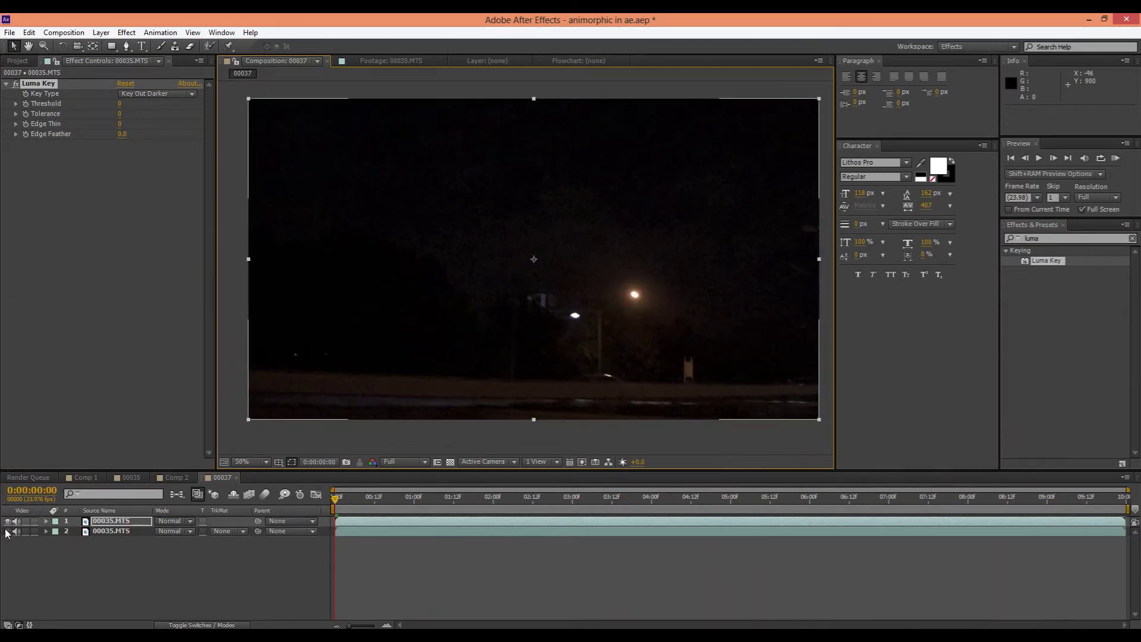
pyautogui.click(451, 463)
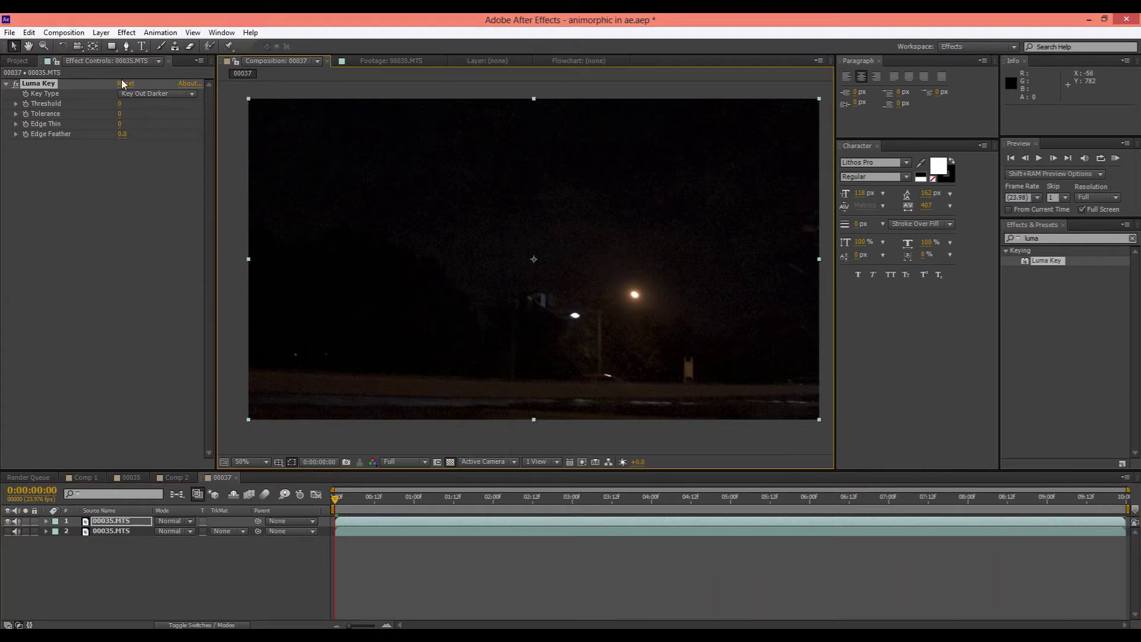
# Set the Luma Key's threshold to 104 and edge feather to 14.4 so that only the bright lights remain.
pyautogui.moveTo(121, 109); pyautogui.dragTo(308, 171)
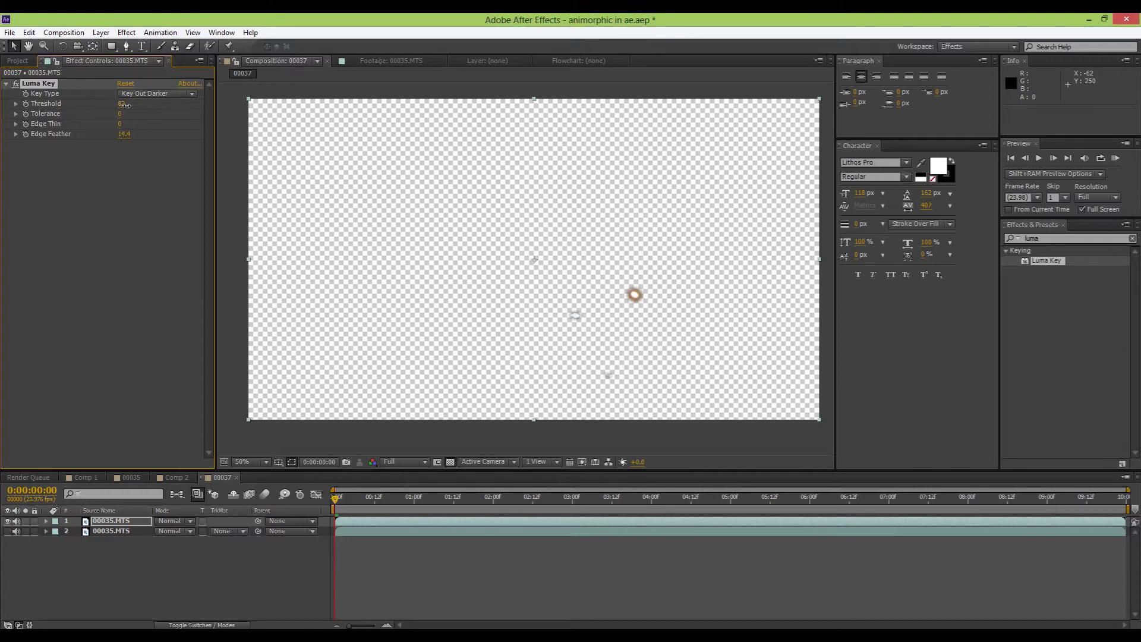
pyautogui.moveTo(122, 104); pyautogui.dragTo(145, 104)
pyautogui.scroll(2, 694, 308)
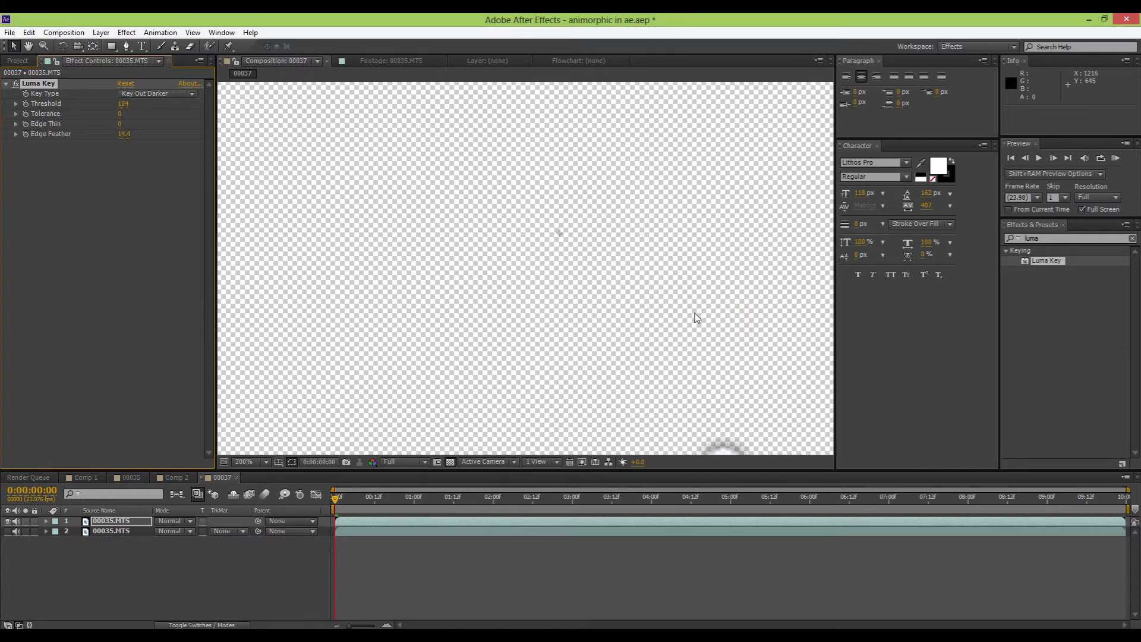
pyautogui.moveTo(694, 312); pyautogui.dragTo(504, 225)
pyautogui.scroll(-2, 449, 189)
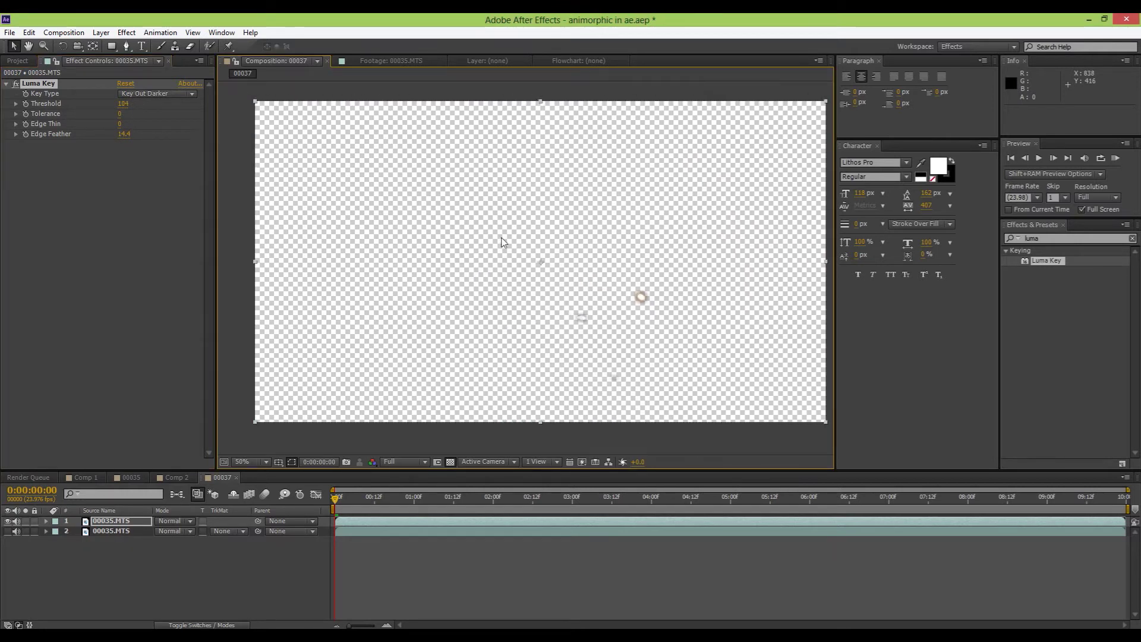
# Turn off the transparency grid and preview the keyed lights against black.
pyautogui.press('space')
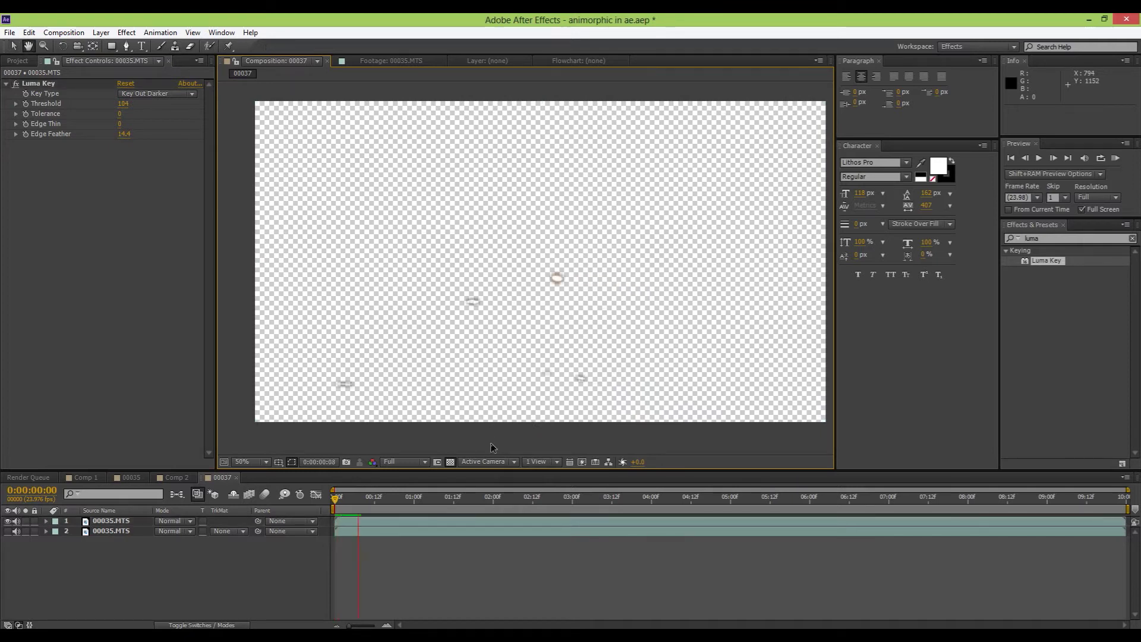
pyautogui.click(449, 462)
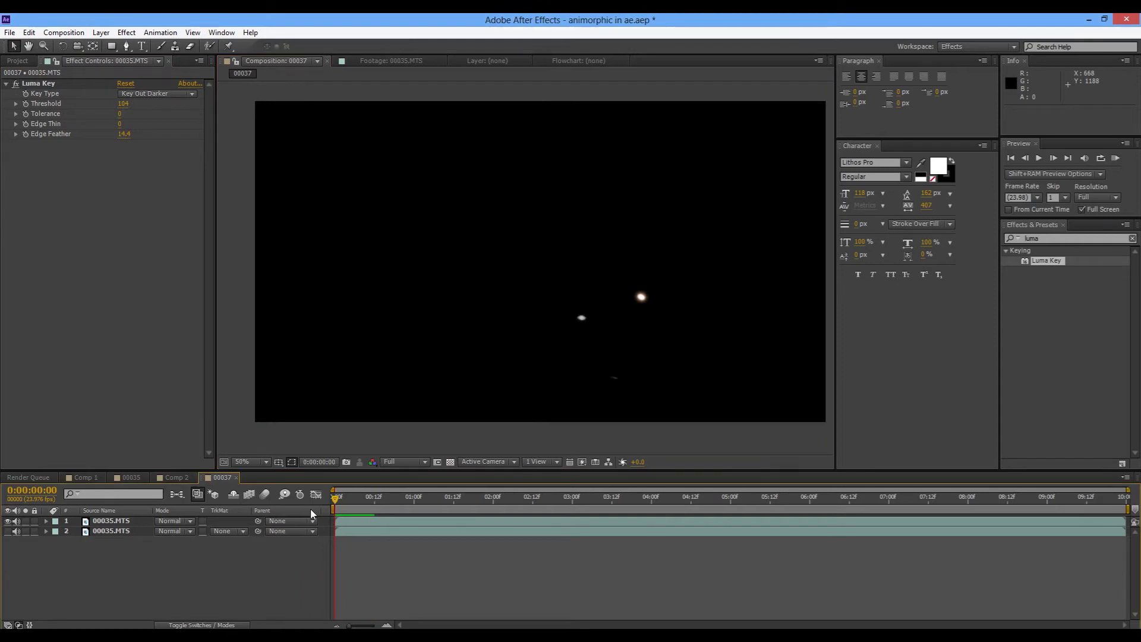
pyautogui.press('space')
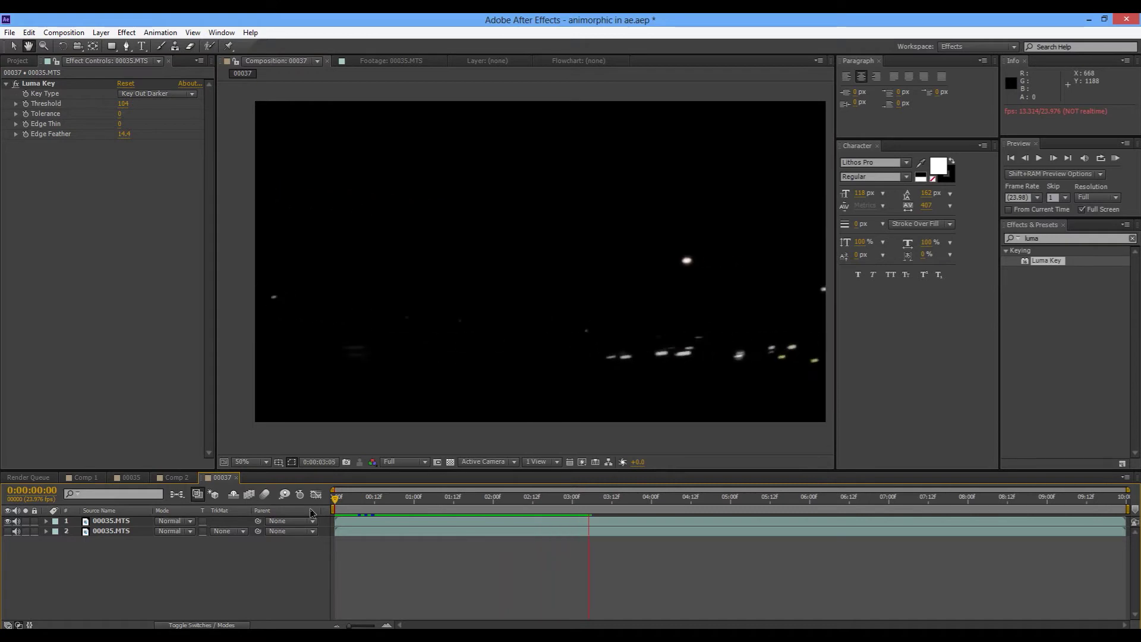
pyautogui.moveTo(342, 501); pyautogui.dragTo(307, 505)
# Show the lower 00035.MTS layer again and set the top layer's blending mode to Add.
pyautogui.click(8, 531)
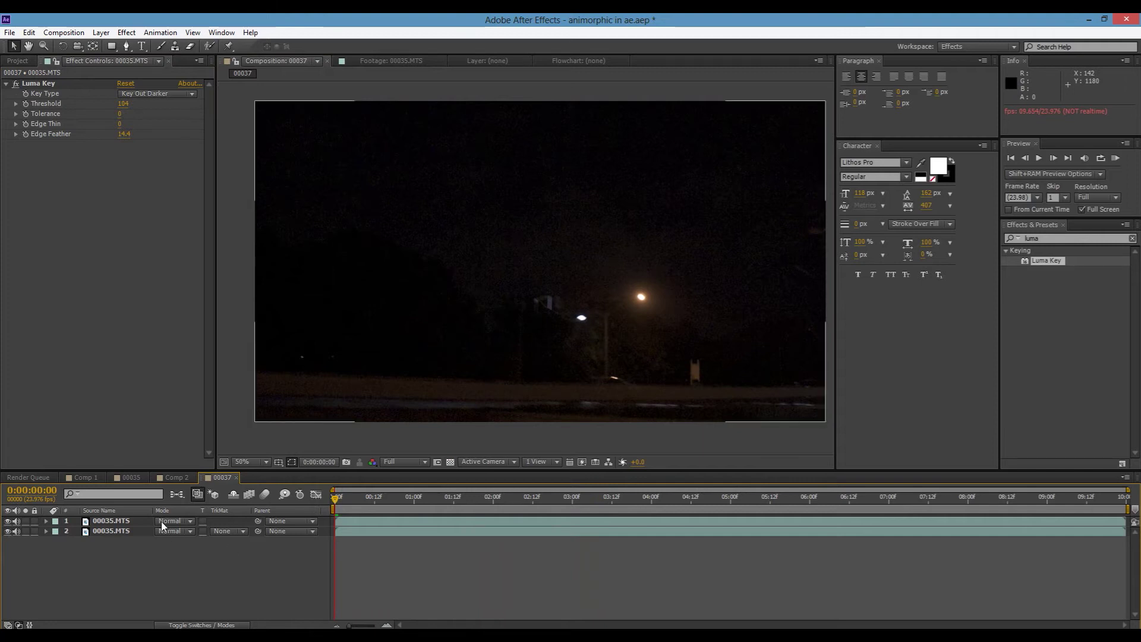
pyautogui.click(163, 522)
pyautogui.click(234, 238)
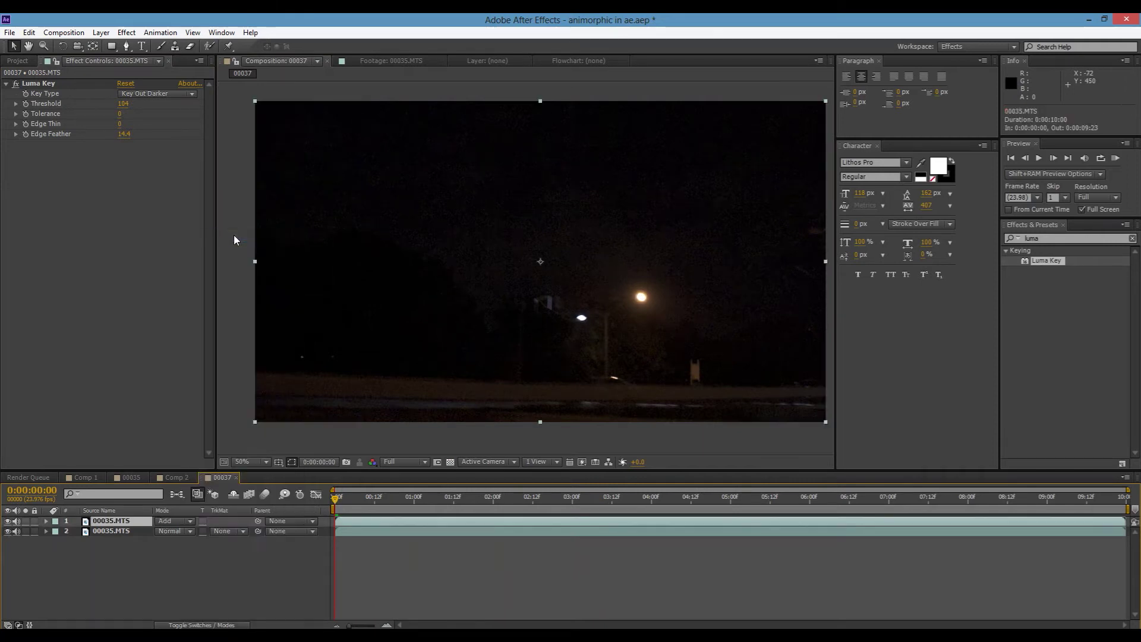
# Find the CC Cross Blur effect and apply it to the top 00035.MTS layer, below Luma Key.
pyautogui.click(6, 84)
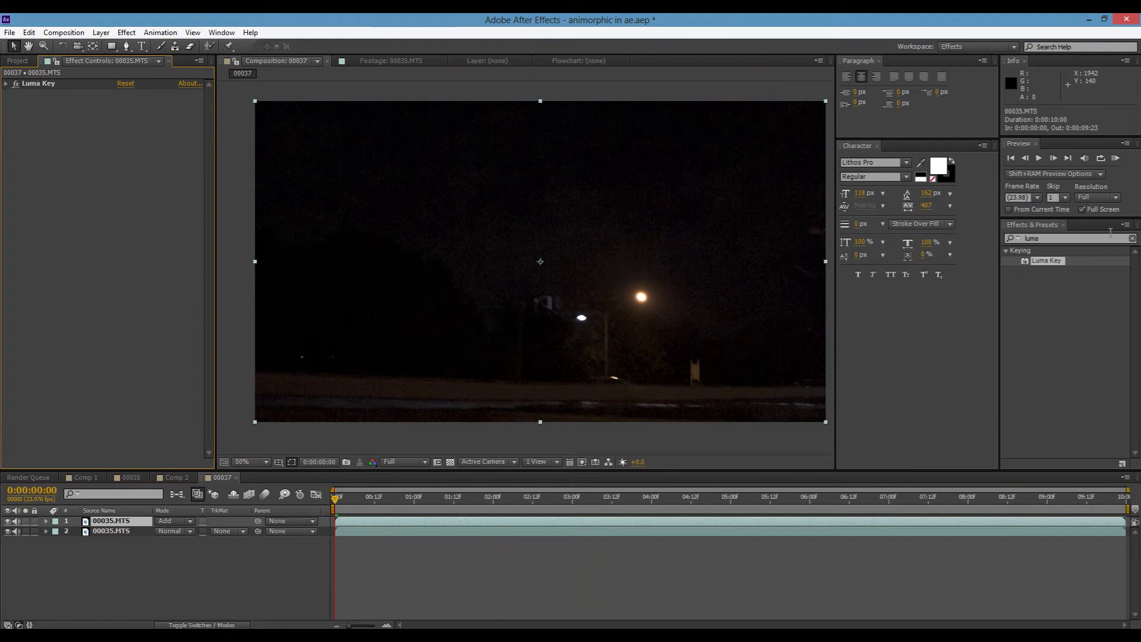
pyautogui.doubleClick(1088, 239)
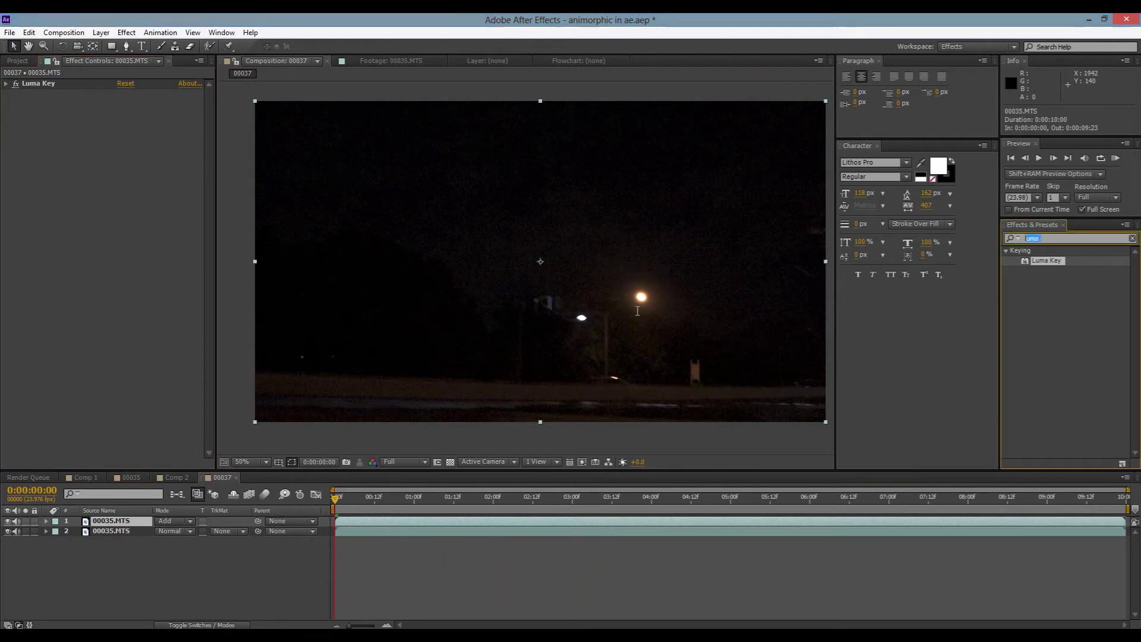
pyautogui.write('cro')
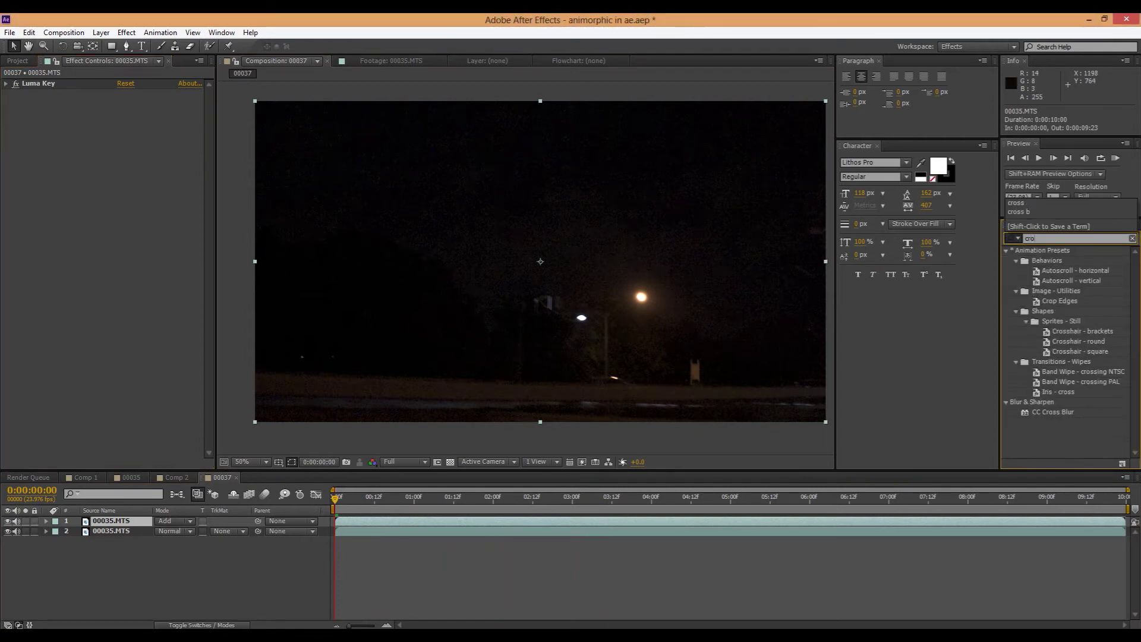
pyautogui.write('ss')
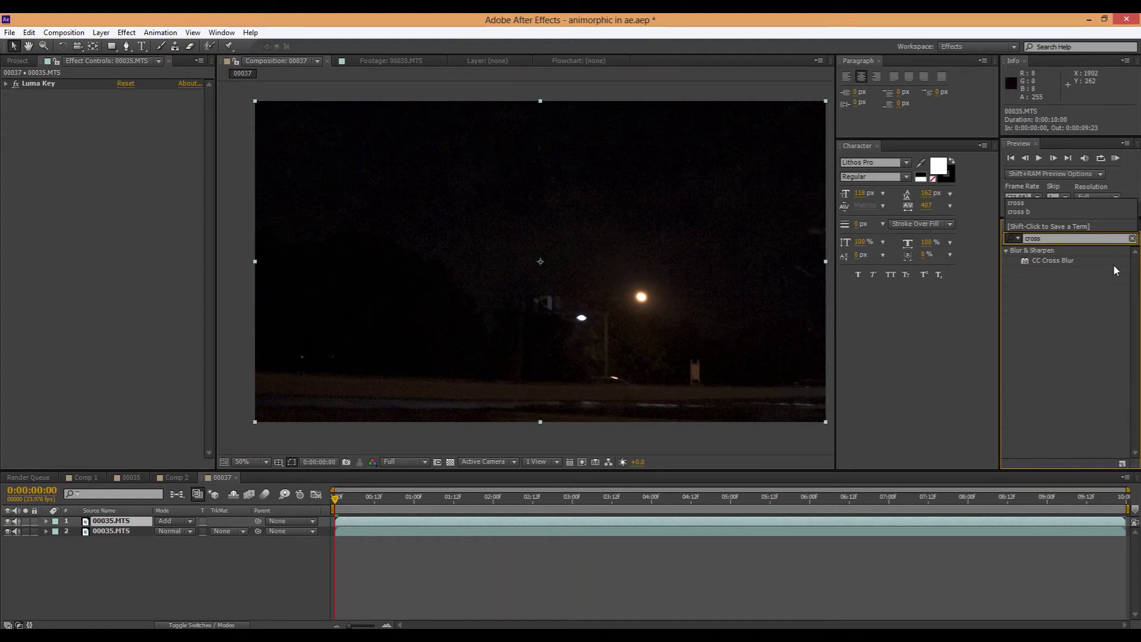
pyautogui.moveTo(1041, 263); pyautogui.dragTo(91, 166)
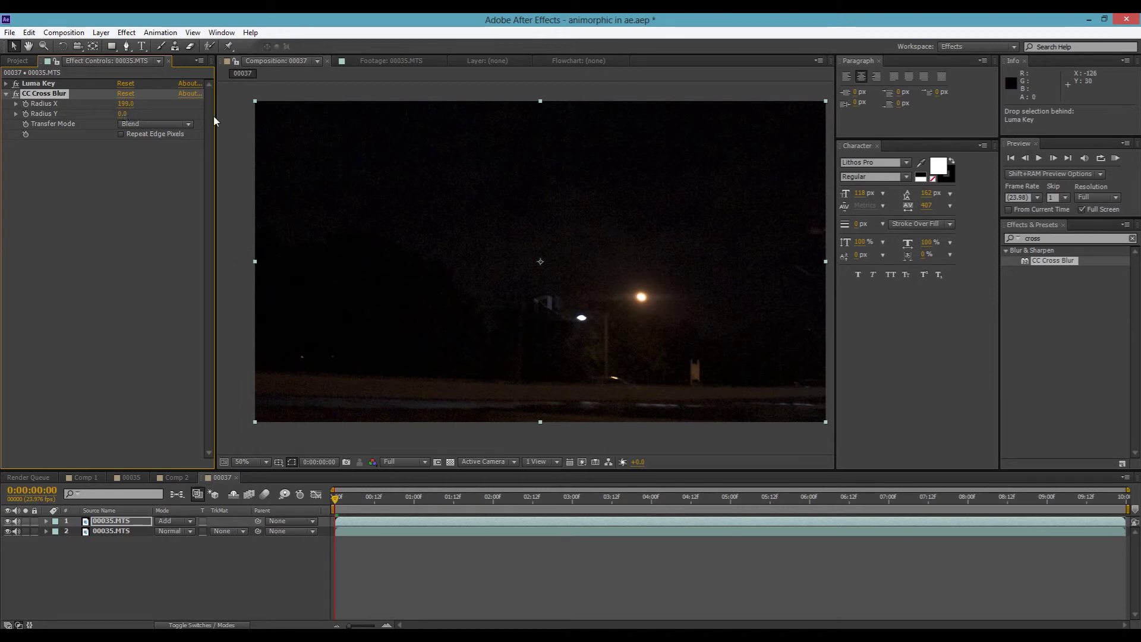
# Set the CC Cross Blur's Radius X to 202 and, after trying Add, its transfer mode to Multiply.
pyautogui.scroll(4, 775, 318)
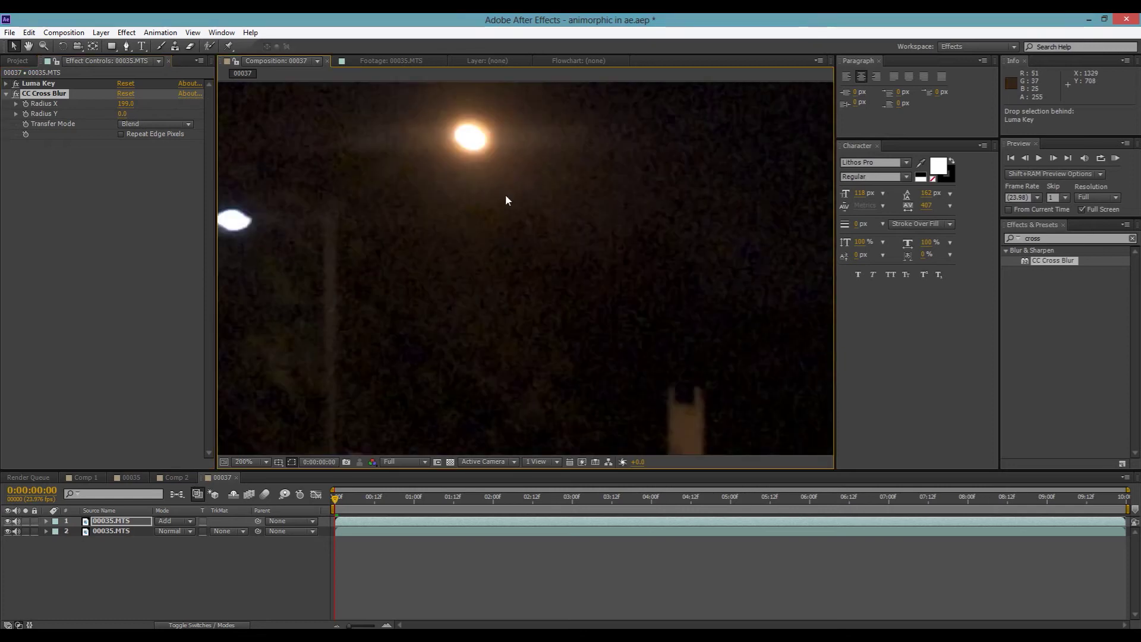
pyautogui.scroll(1, 519, 234)
pyautogui.scroll(-1, 350, 232)
pyautogui.moveTo(365, 244); pyautogui.dragTo(362, 277)
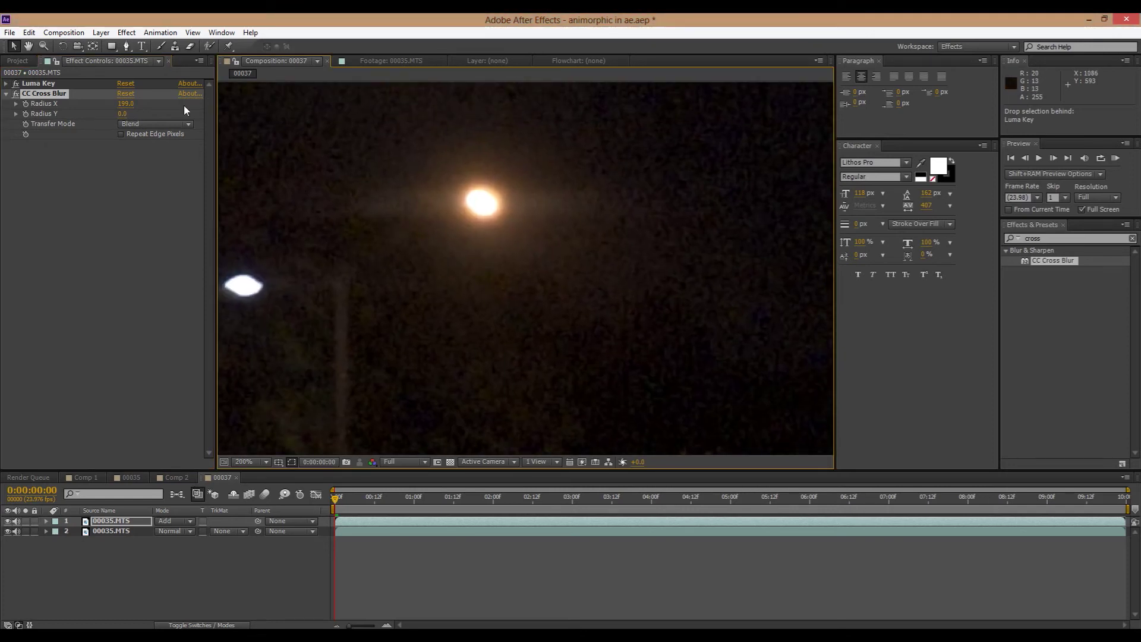
pyautogui.moveTo(181, 104); pyautogui.dragTo(146, 103)
pyautogui.click(158, 124)
pyautogui.click(163, 148)
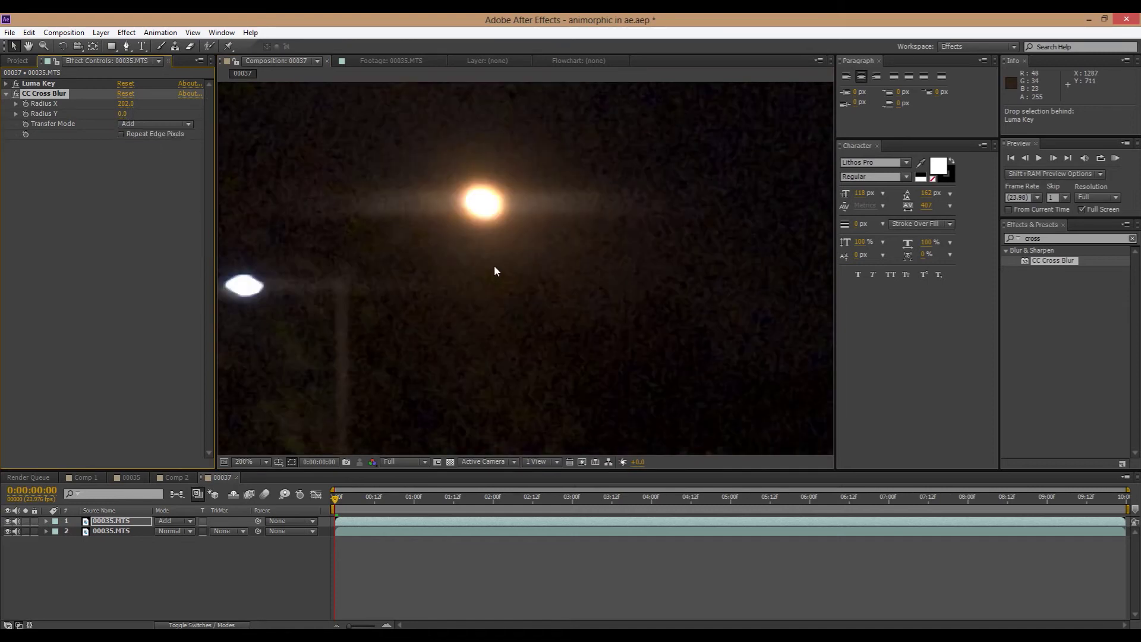
pyautogui.click(137, 123)
pyautogui.click(156, 177)
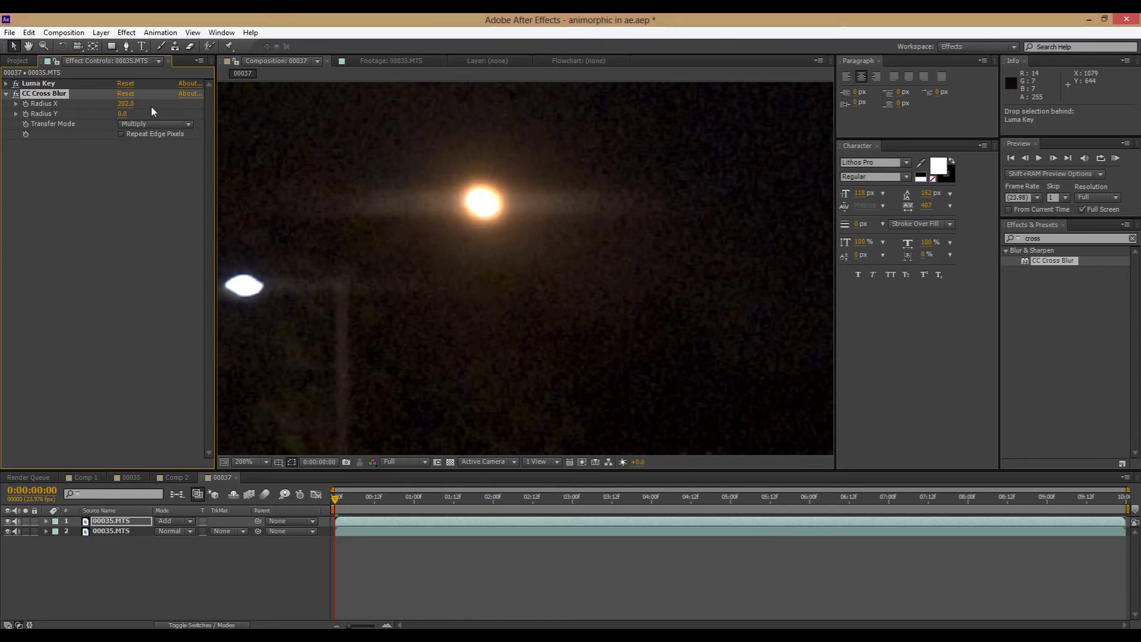
# Play the composition from the first frame to review the horizontal streaks on the moving lights.
pyautogui.scroll(-5, 433, 233)
pyautogui.click(281, 277)
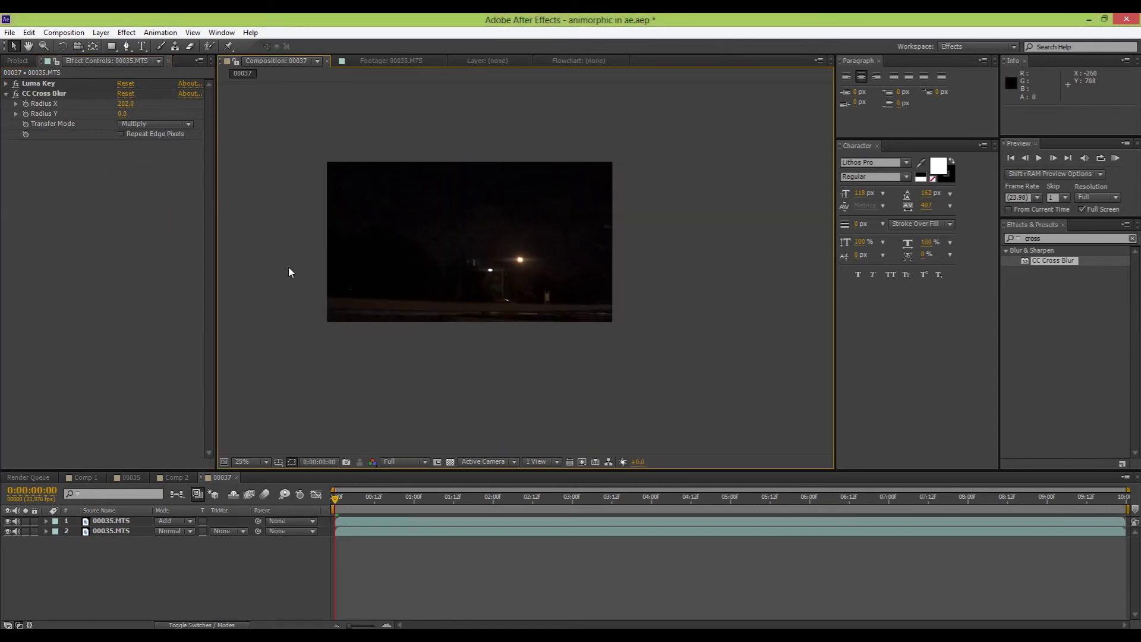
pyautogui.scroll(2, 316, 306)
pyautogui.moveTo(378, 287); pyautogui.dragTo(382, 288)
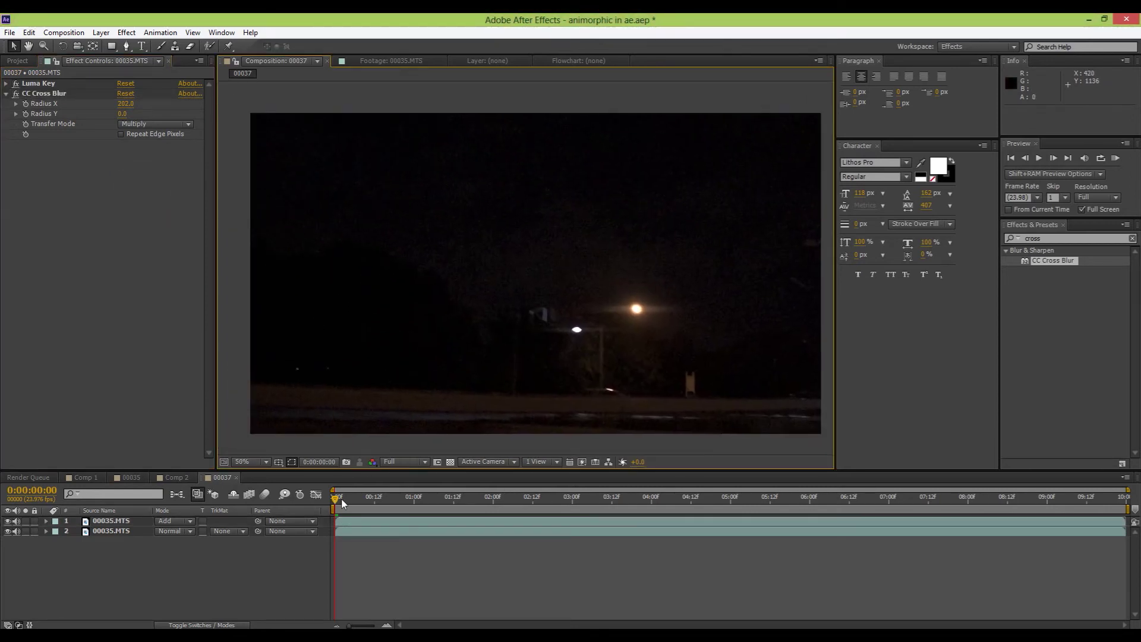
pyautogui.moveTo(344, 498); pyautogui.dragTo(319, 498)
pyautogui.click(248, 568)
pyautogui.press('space')
pyautogui.press('space')
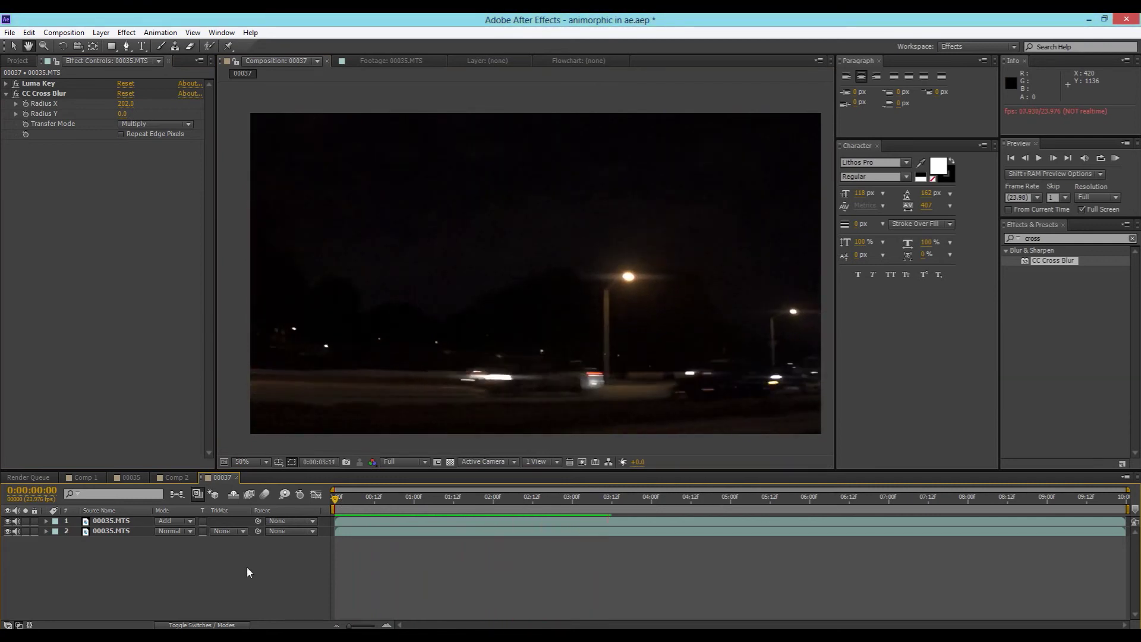
pyautogui.press('space')
# Examine the streaks on the street lamps and car lights up close at 0:00:03:11.
pyautogui.scroll(1, 386, 365)
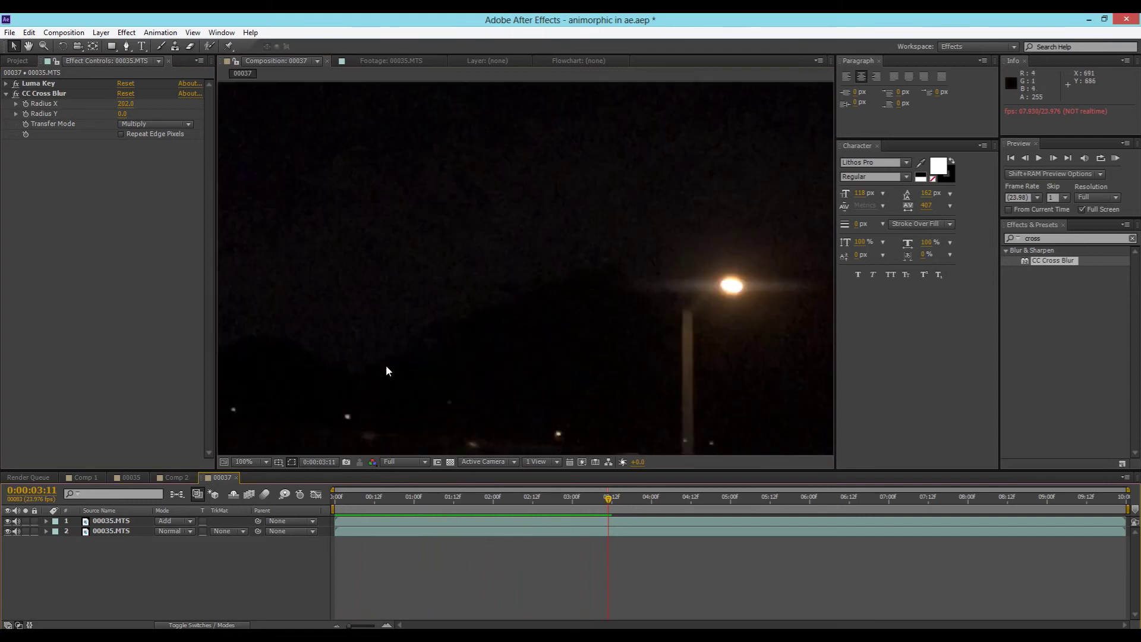
pyautogui.moveTo(387, 365); pyautogui.dragTo(150, 125)
pyautogui.moveTo(640, 296); pyautogui.dragTo(548, 377)
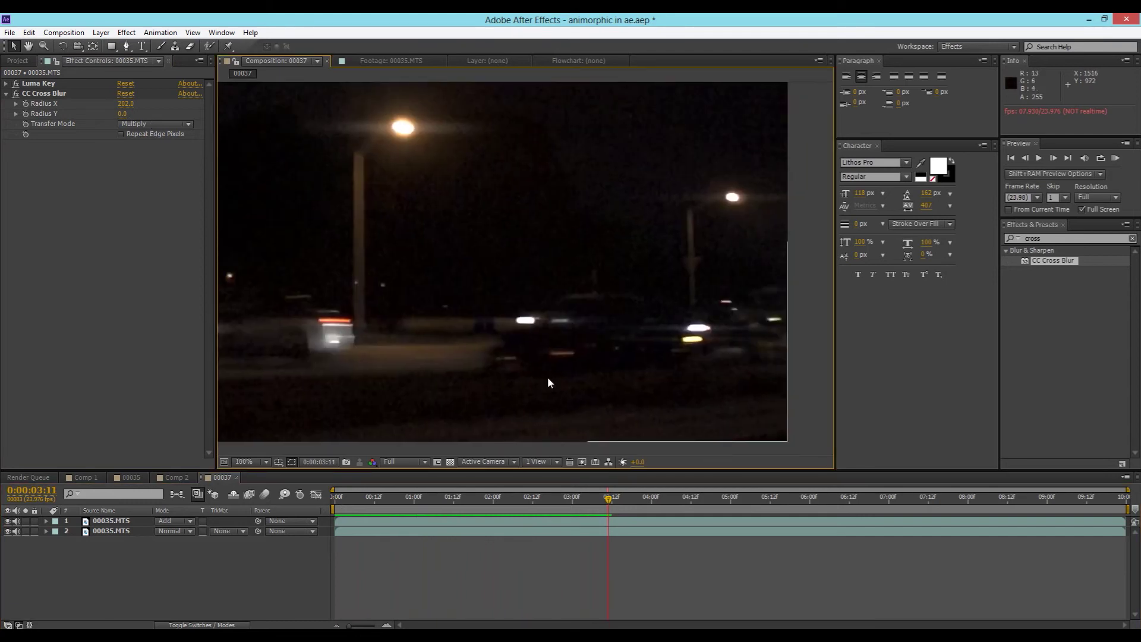
pyautogui.scroll(-2, 677, 216)
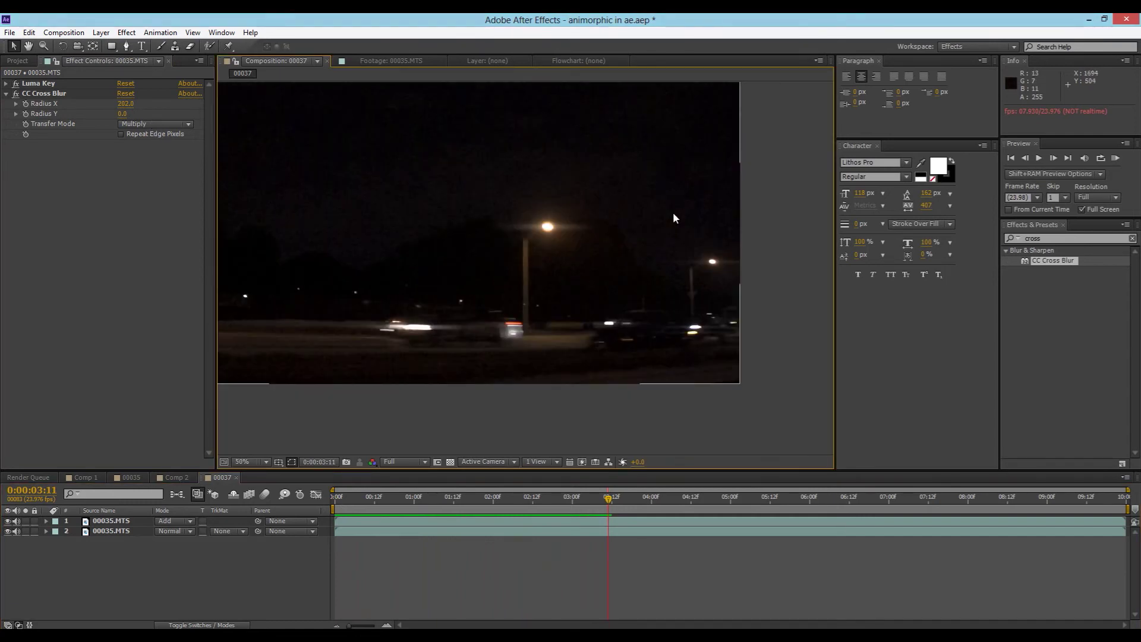
pyautogui.moveTo(652, 250); pyautogui.dragTo(675, 302)
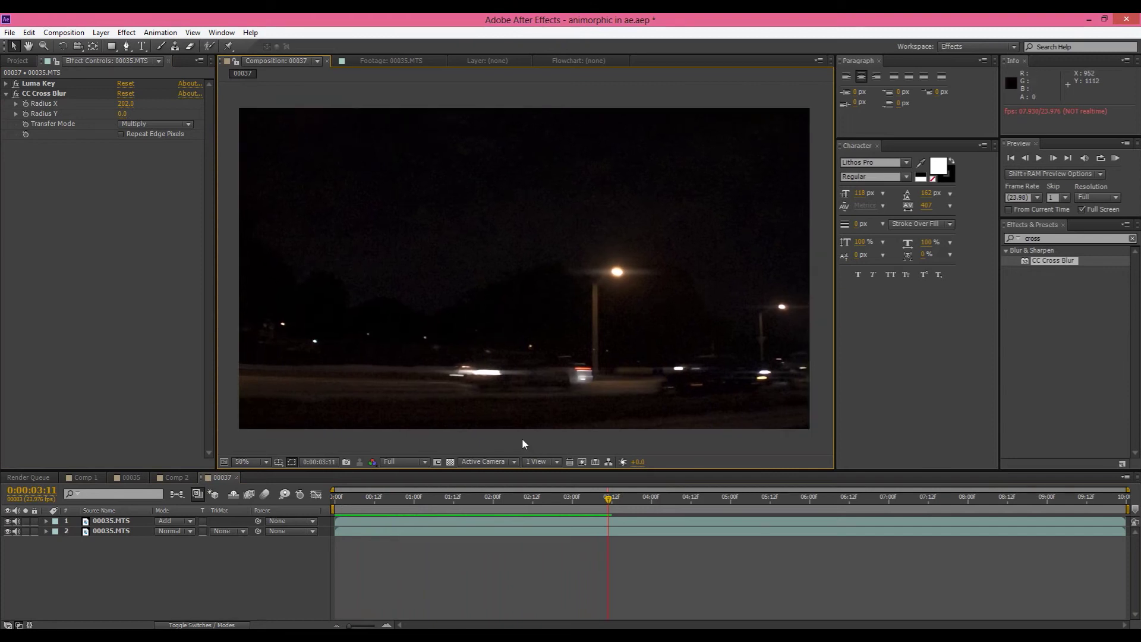
# Return to the first frame and pre-compose both 00035.MTS layers, moving all attributes into the new composition.
pyautogui.moveTo(607, 516); pyautogui.dragTo(194, 560)
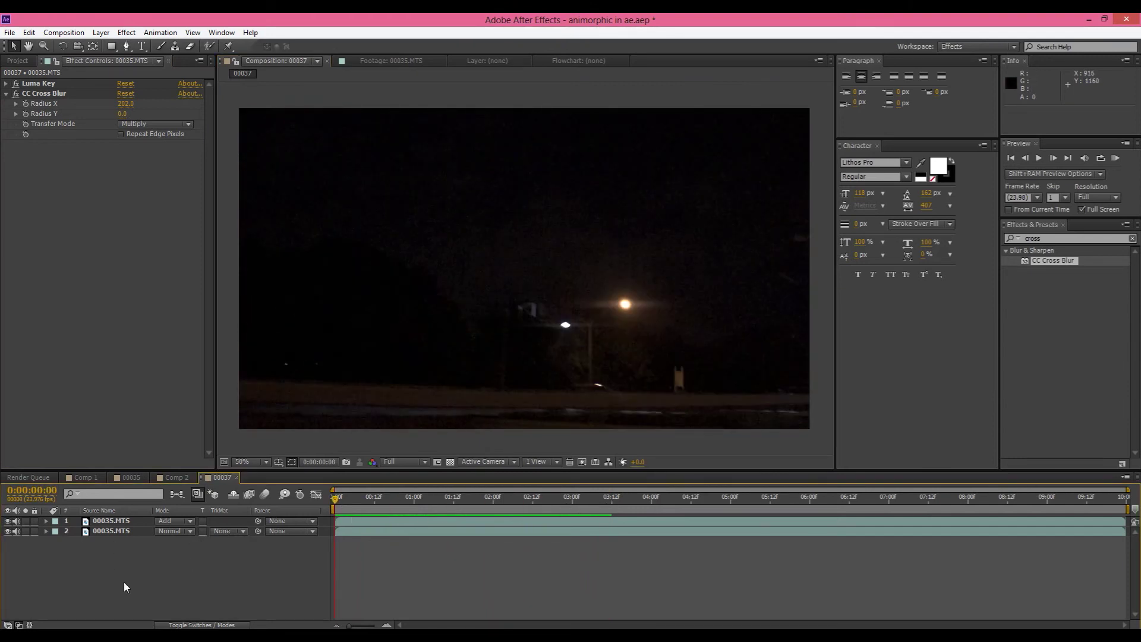
pyautogui.moveTo(124, 587); pyautogui.dragTo(119, 515)
pyautogui.rightClick(122, 524)
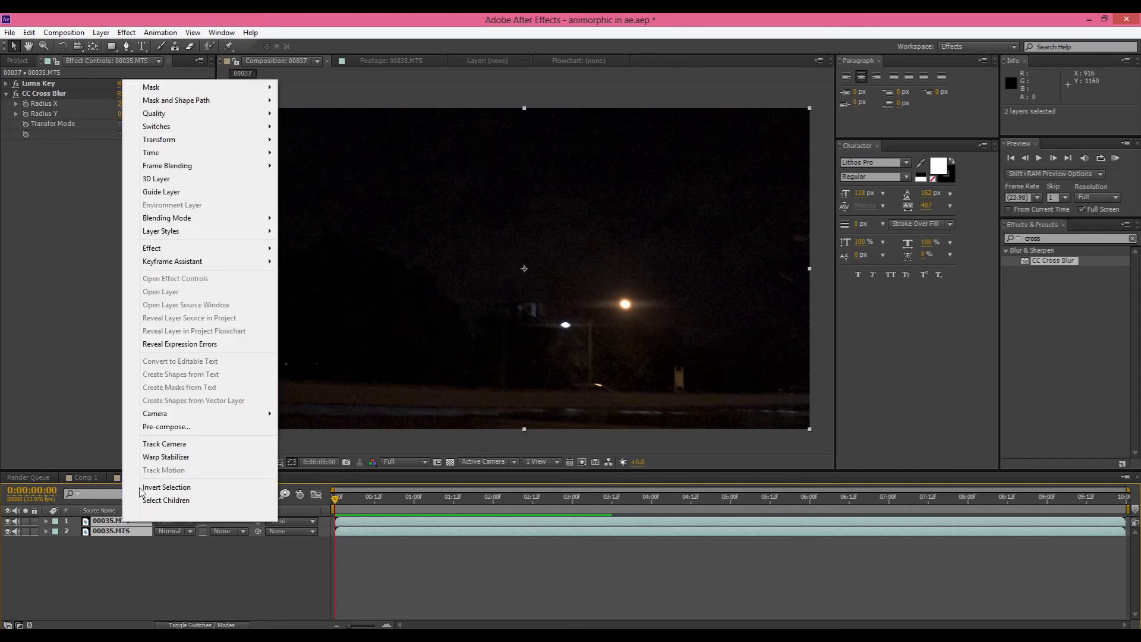
pyautogui.click(167, 426)
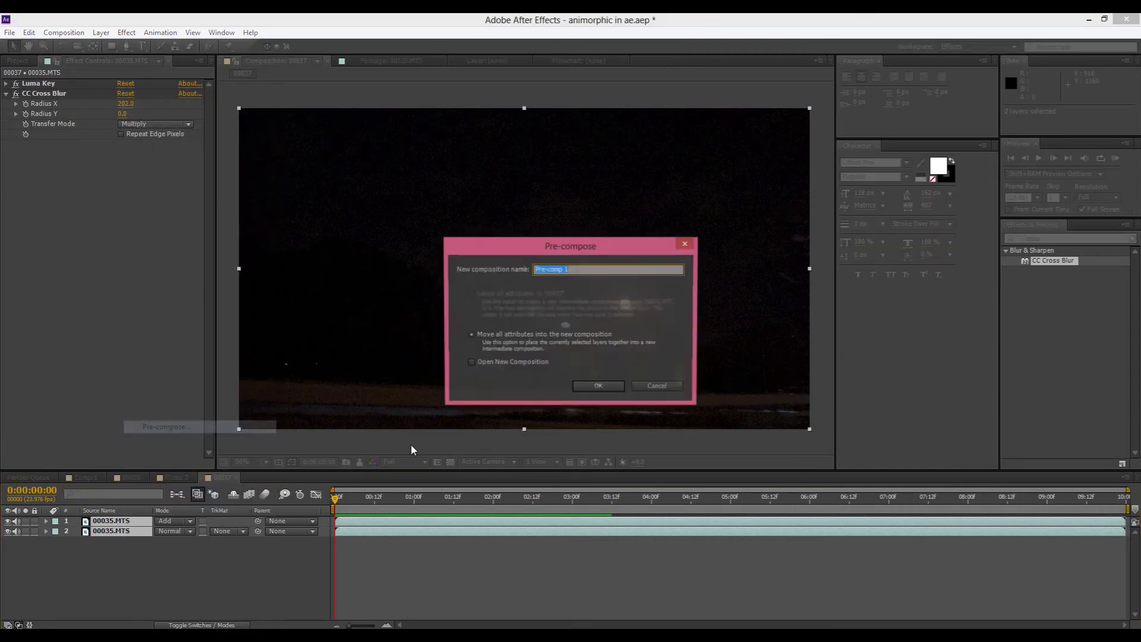
pyautogui.click(599, 387)
# Clear the effect search and apply the 2.40 Aspect Ratio preset from the Video Copilot presets to the pre-composed layer.
pyautogui.click(1077, 237)
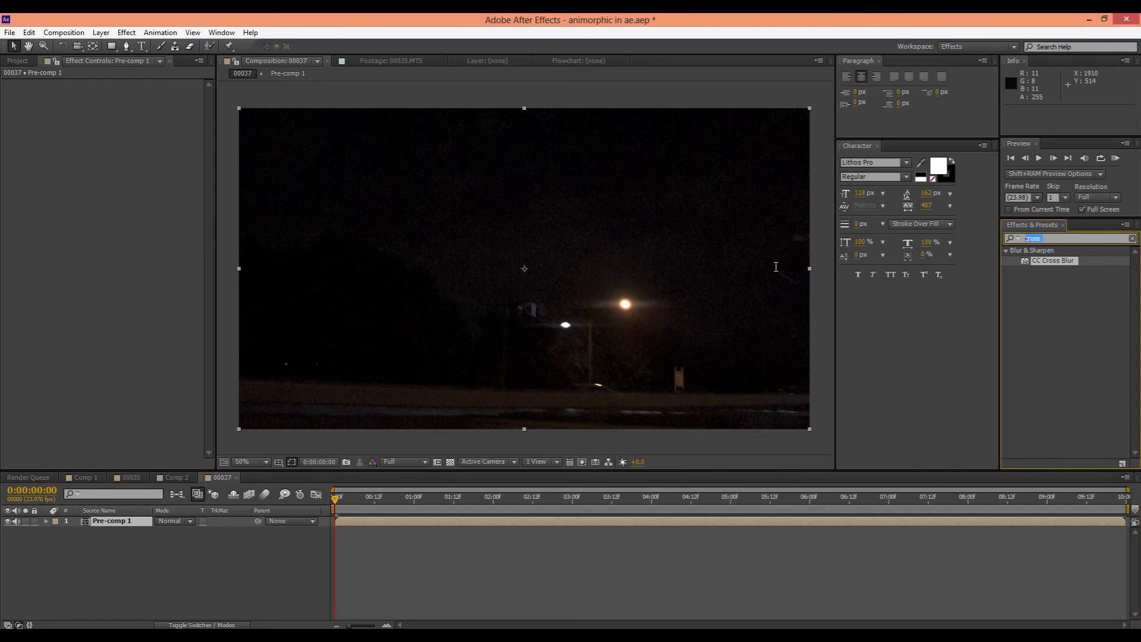
pyautogui.press('BackSpace')
pyautogui.click(1015, 238)
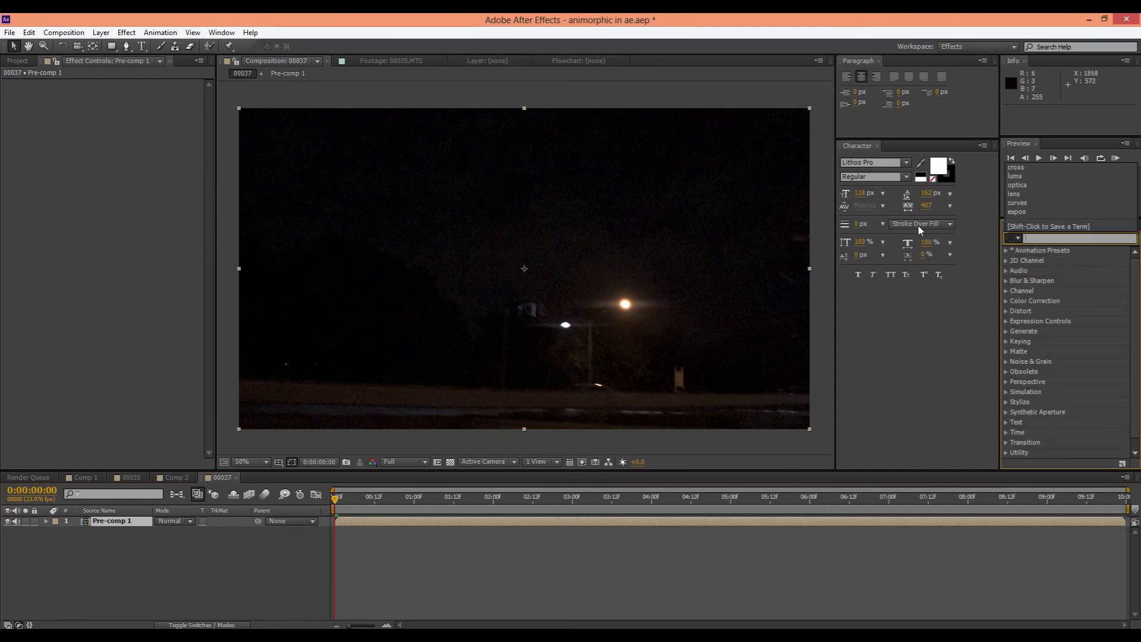
pyautogui.click(1005, 252)
pyautogui.click(1005, 252)
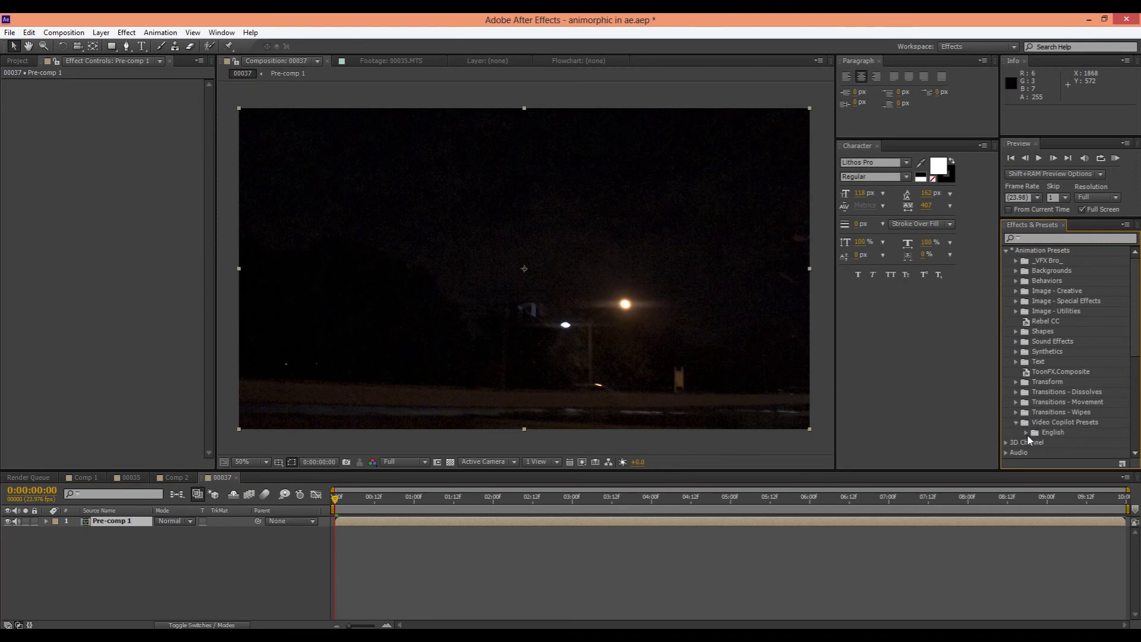
pyautogui.click(1027, 433)
pyautogui.click(1035, 416)
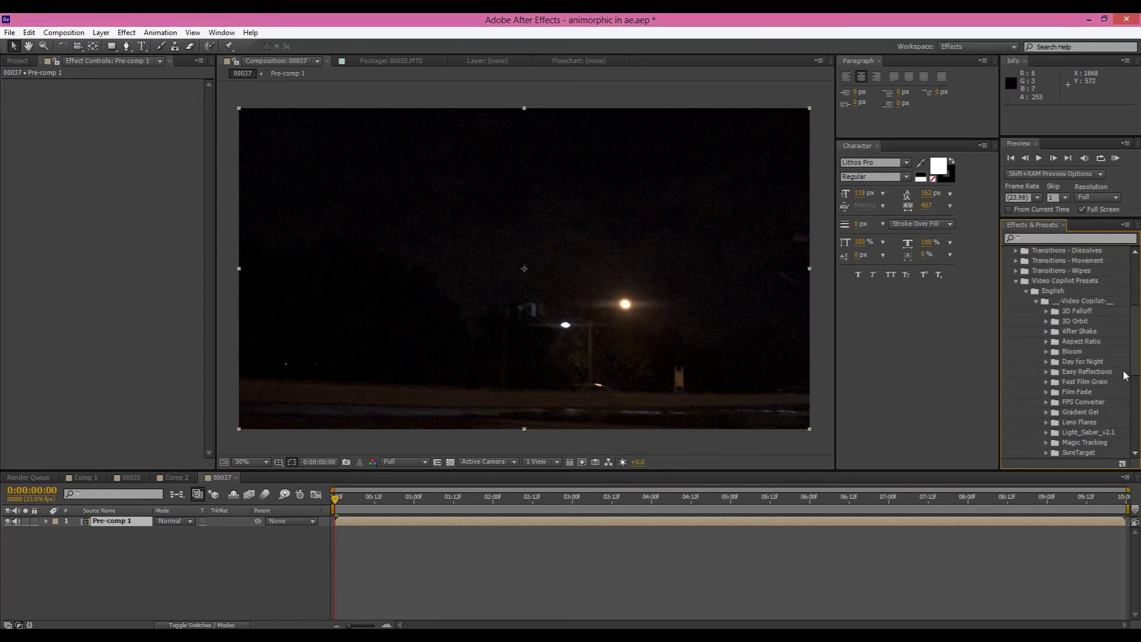
pyautogui.click(1047, 342)
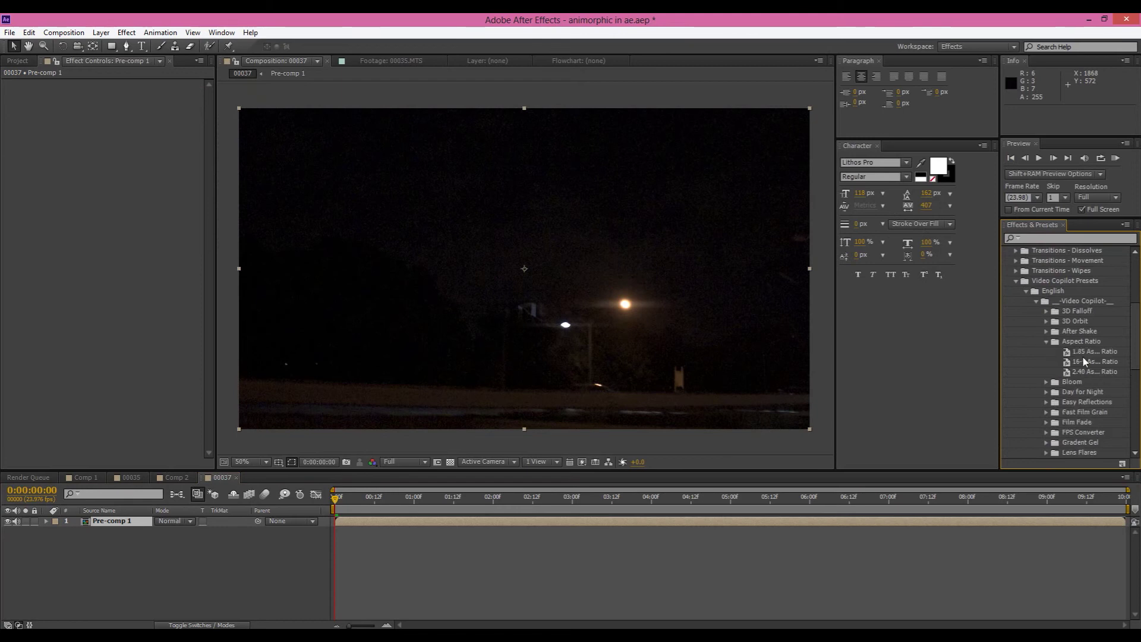
pyautogui.moveTo(1093, 372); pyautogui.dragTo(641, 373)
pyautogui.click(590, 447)
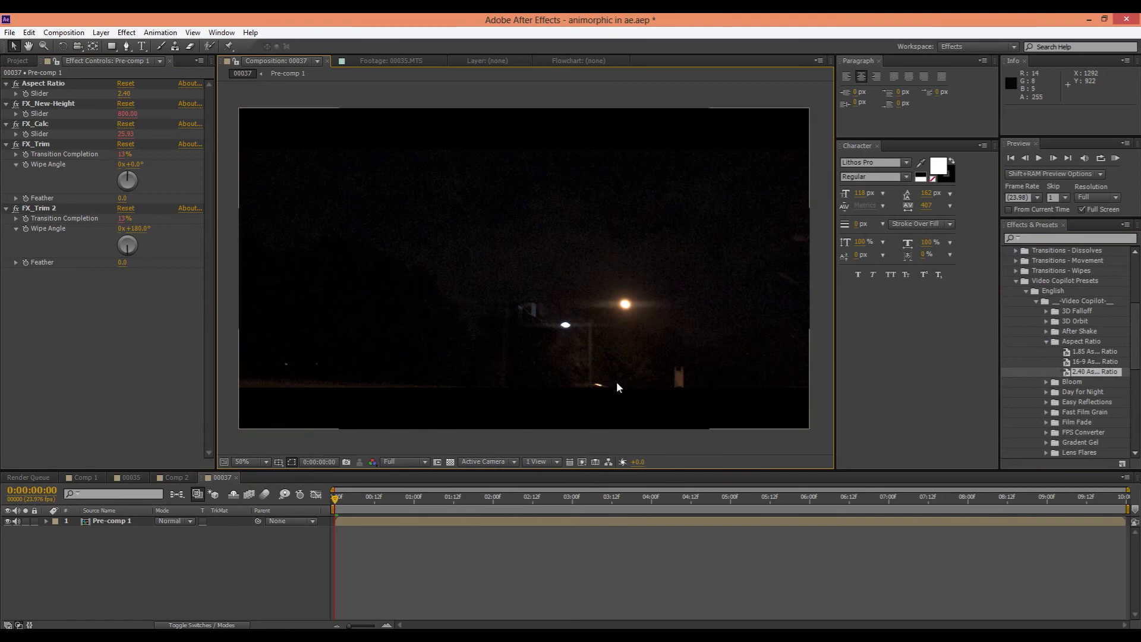
# Examine the letterboxed footage at several magnifications and in an enlarged view.
pyautogui.scroll(1, 616, 381)
pyautogui.moveTo(639, 394); pyautogui.dragTo(515, 517)
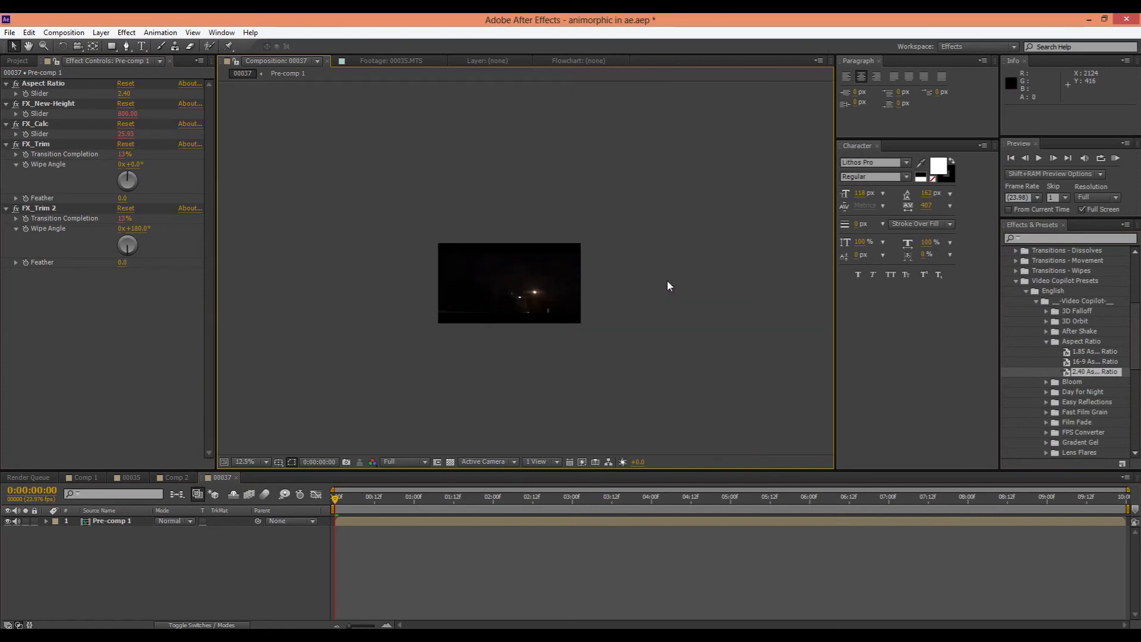
pyautogui.scroll(2, 548, 346)
pyautogui.moveTo(547, 346); pyautogui.dragTo(594, 301)
pyautogui.scroll(-1, 525, 436)
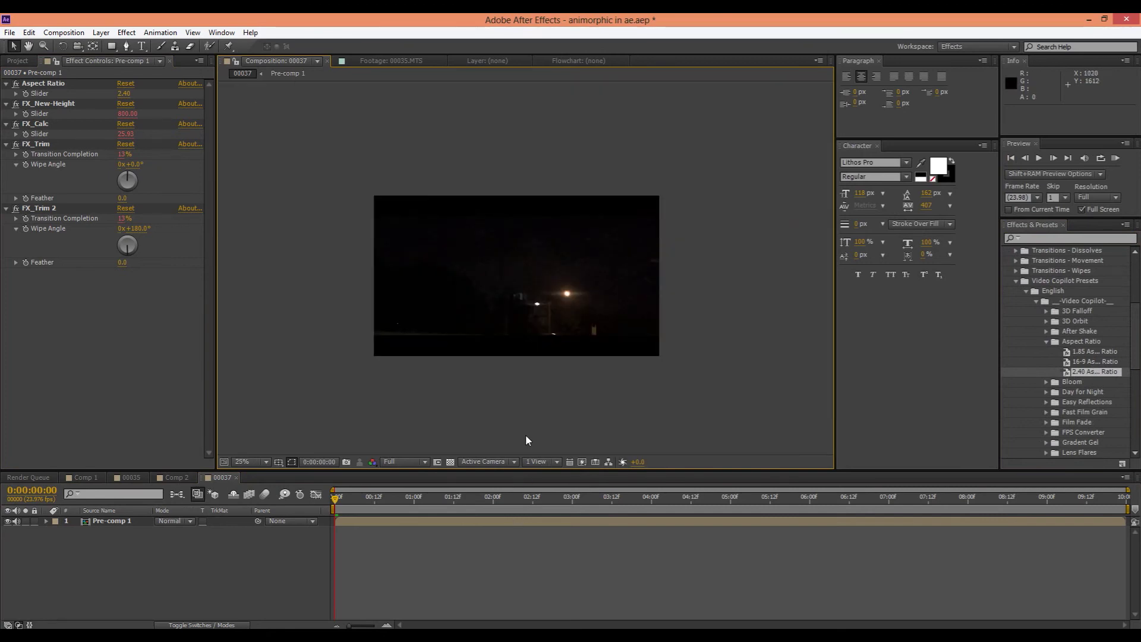
pyautogui.scroll(2, 529, 406)
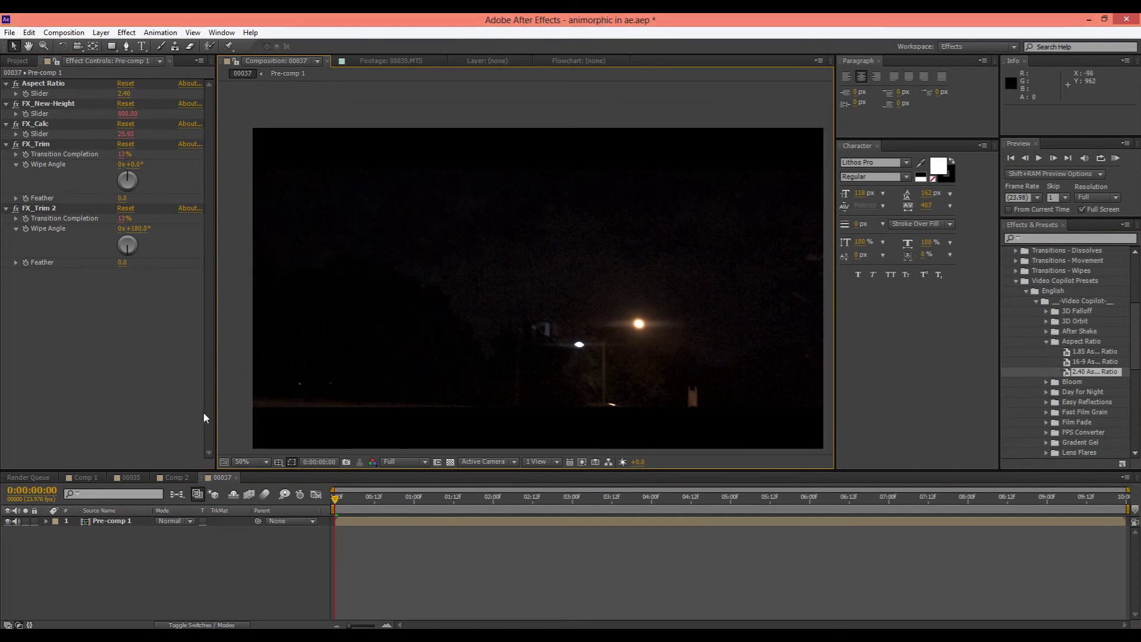
pyautogui.press('`')
pyautogui.press('`')
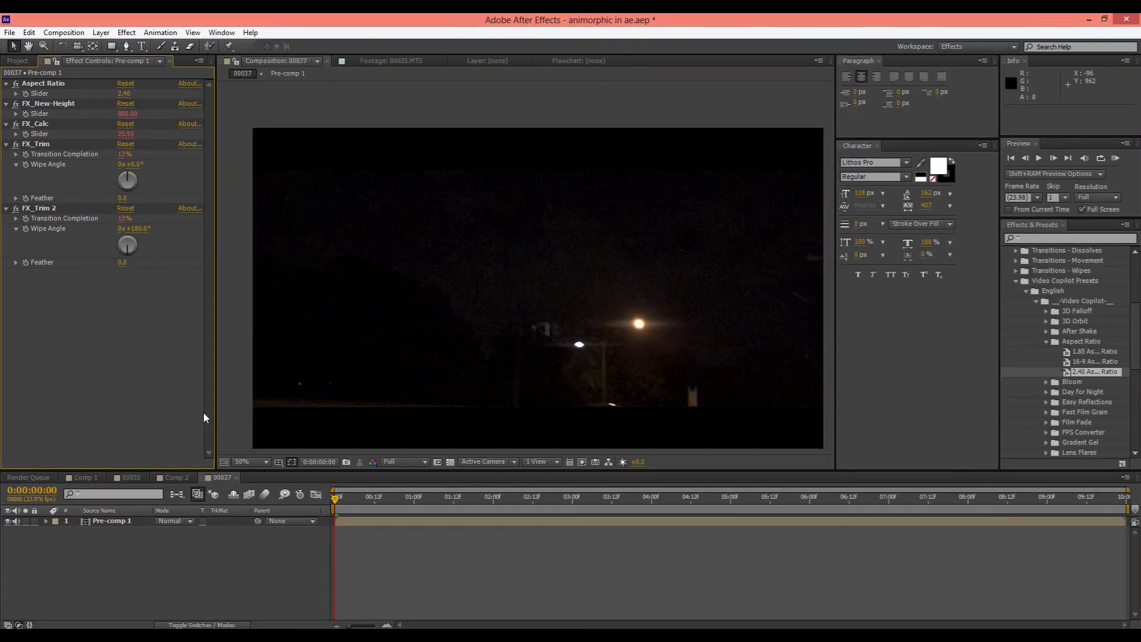
pyautogui.click(238, 276)
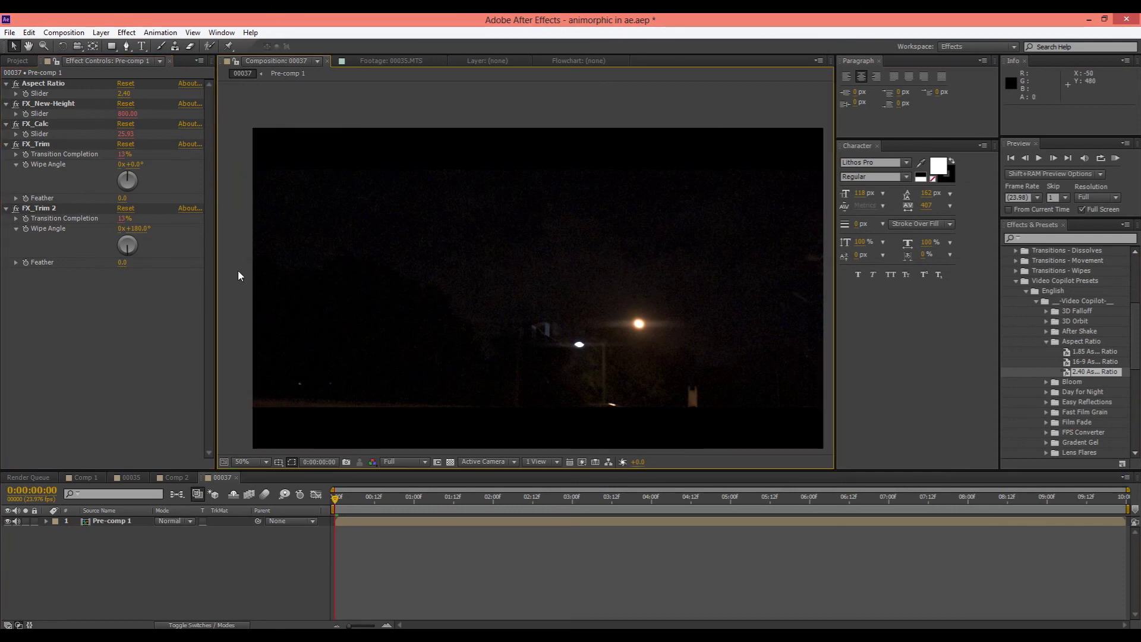